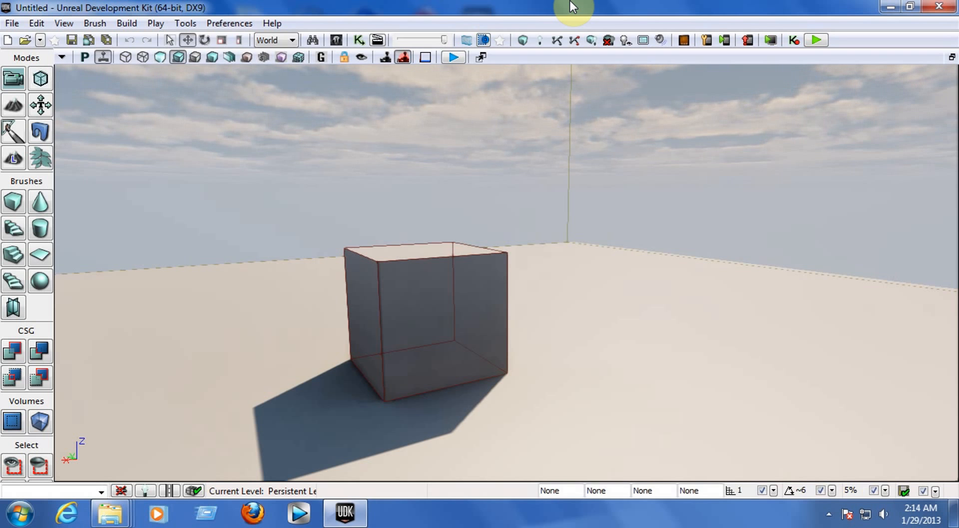
- Create a new level from the Blank Map template
{"action": "left_click", "coordinate": [8, 40]}
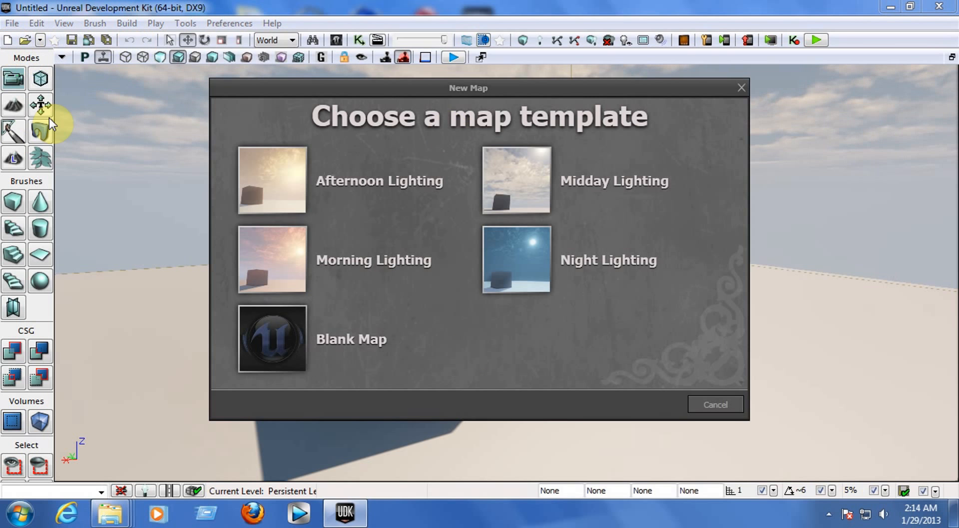
{"action": "left_click", "coordinate": [337, 344]}
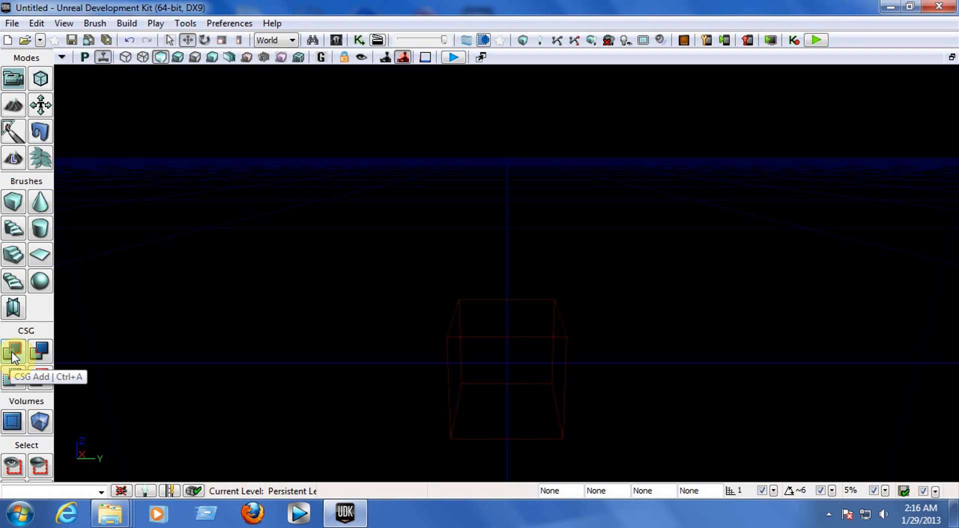
- Build the cube builder brush with X and Y both set to 500
{"action": "right_click", "coordinate": [15, 201]}
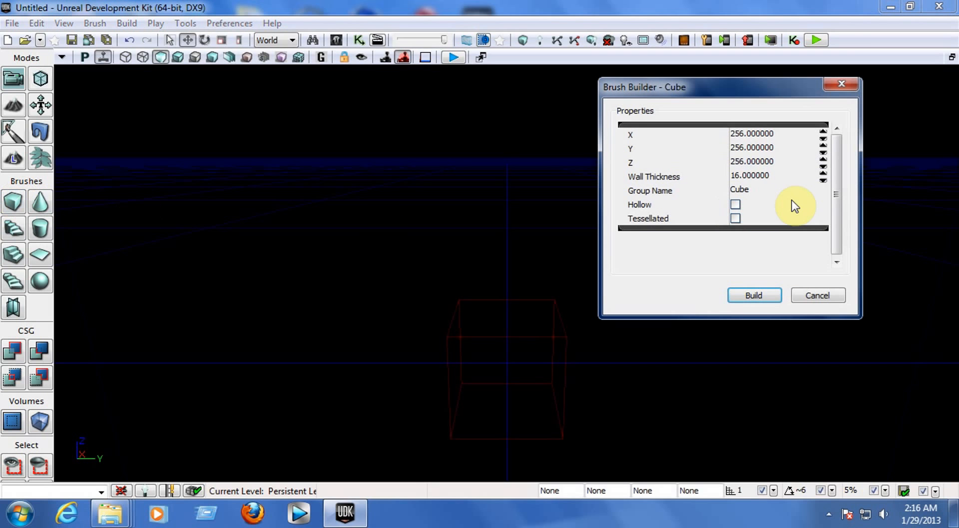
{"action": "left_click", "coordinate": [742, 133]}
{"action": "type", "text": "500"}
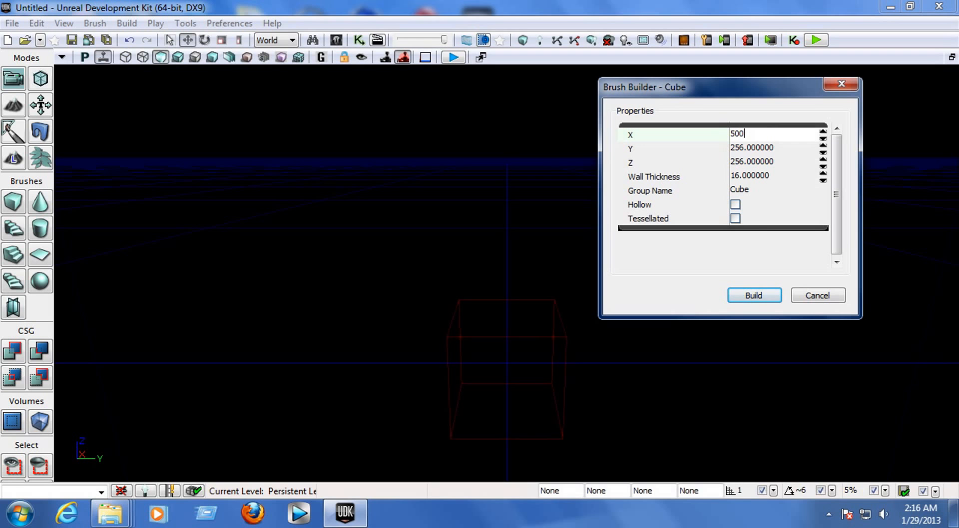
{"action": "key", "text": "Return"}
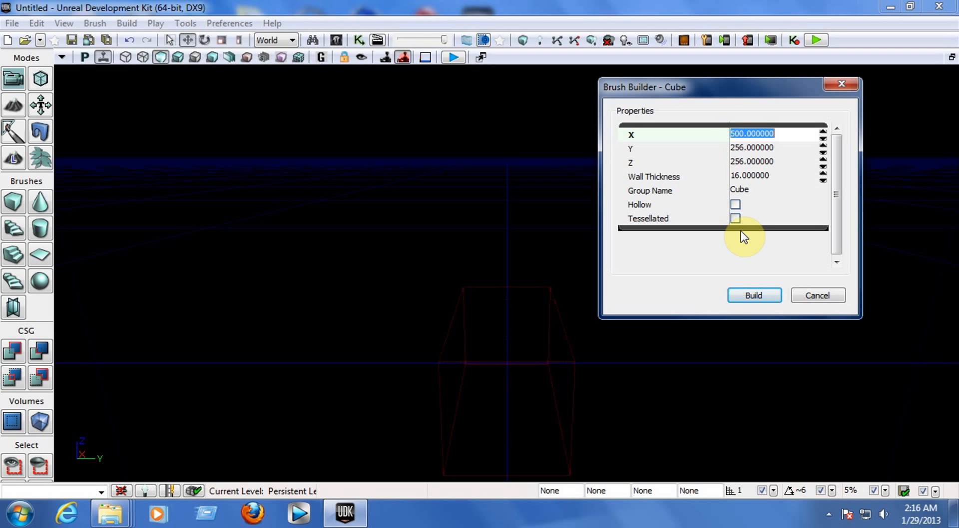
{"action": "key", "text": "Tab"}
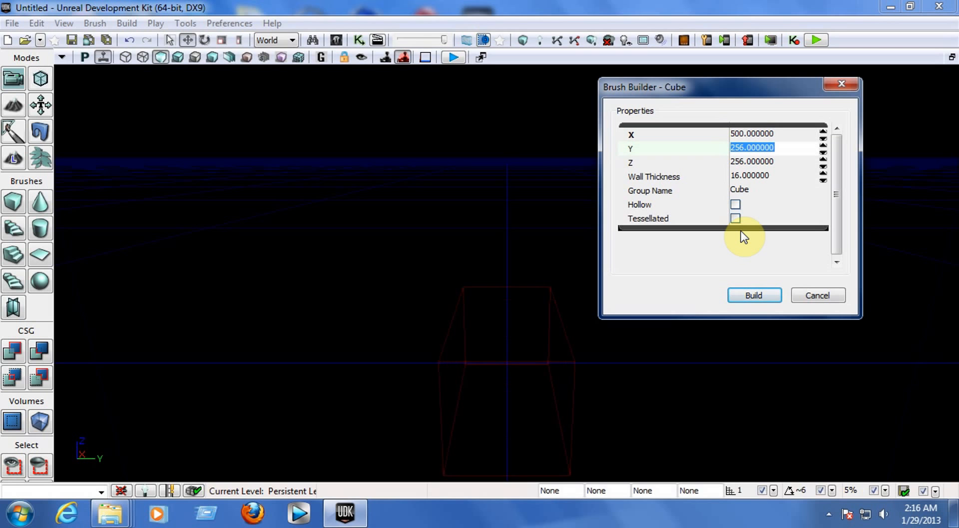
{"action": "type", "text": "500"}
{"action": "key", "text": "Return"}
{"action": "left_click", "coordinate": [767, 295]}
{"action": "left_click", "coordinate": [848, 85]}
- Add the cube brush to the level as solid geometry with CSG Add
{"action": "mouse_move", "coordinate": [812, 190]}
{"action": "right_mouse_down"}
{"action": "mouse_move", "coordinate": [779, 226]}
{"action": "mouse_move", "coordinate": [897, 227]}
{"action": "mouse_move", "coordinate": [816, 217]}
{"action": "right_mouse_up"}
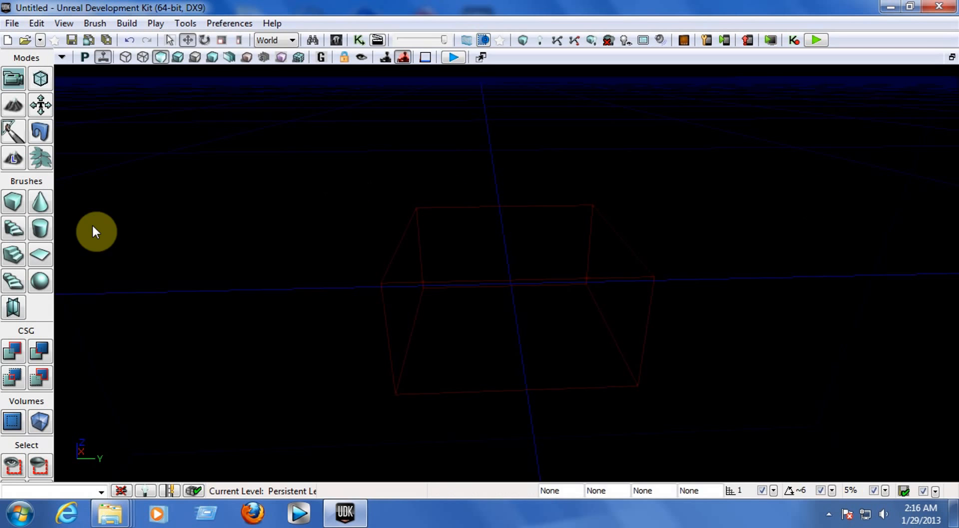
{"action": "left_click", "coordinate": [15, 351]}
{"action": "key", "text": "Right"}
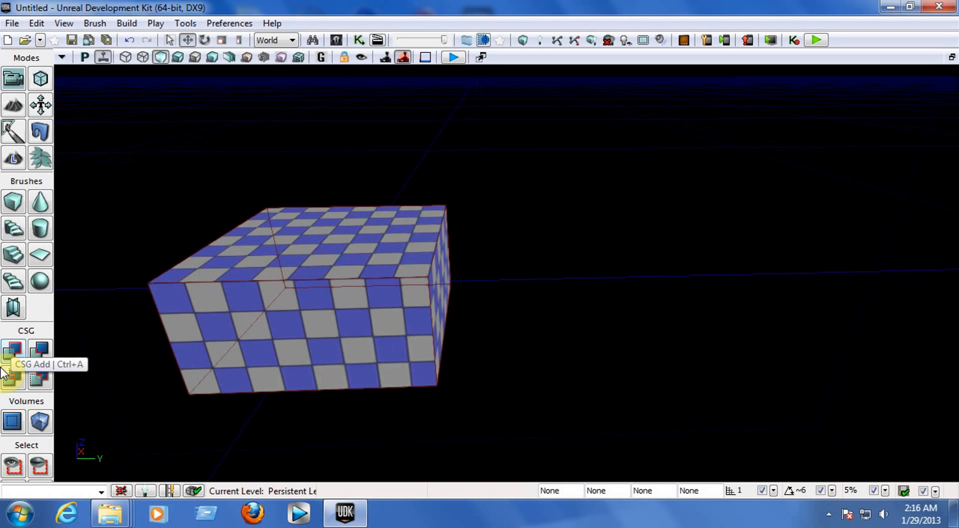
{"action": "key", "text": "Left"}
- Fly around the checkered cube to examine its sides in the perspective view
{"action": "right_click_drag", "start_coordinate": [301, 326], "coordinate": [4, 325]}
{"action": "key", "text": "d"}
{"action": "key", "text": "w"}
{"action": "key", "text": "a"}
{"action": "key", "text": "a"}
{"action": "key", "text": "s"}
{"action": "key", "text": "a"}
{"action": "key", "text": "d"}
{"action": "key", "text": "d"}
{"action": "right_click_drag", "start_coordinate": [431, 342], "coordinate": [118, 355]}
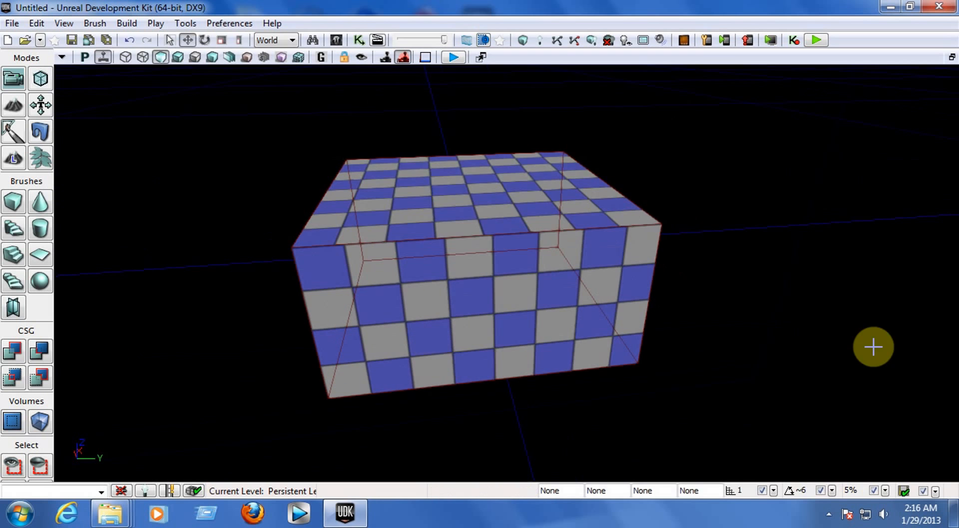
{"action": "right_click_drag", "start_coordinate": [464, 292], "coordinate": [439, 289]}
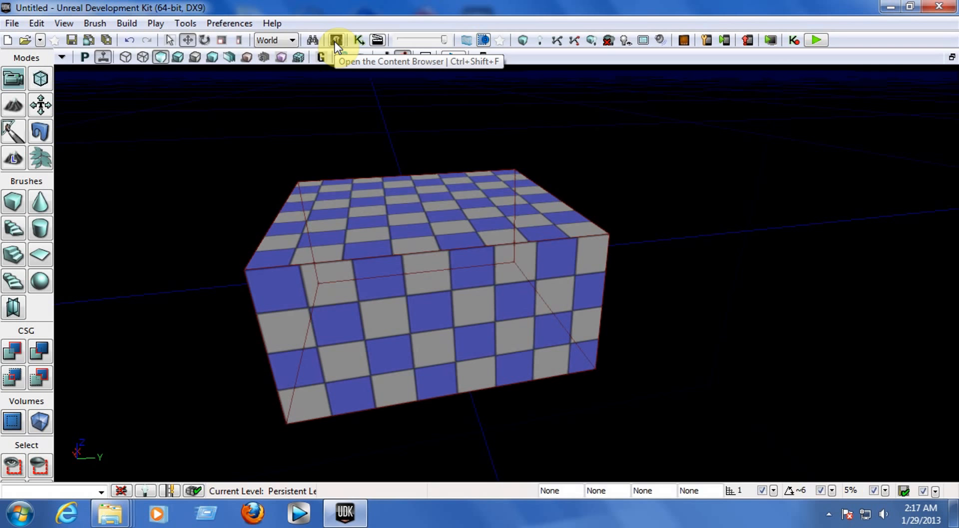
- Apply M_ASC_Floor_BSP_Tile01 from UDK Cool Materials to the cube's front face and M_Bio_Blob_02 to its top face
{"action": "left_click", "coordinate": [335, 41]}
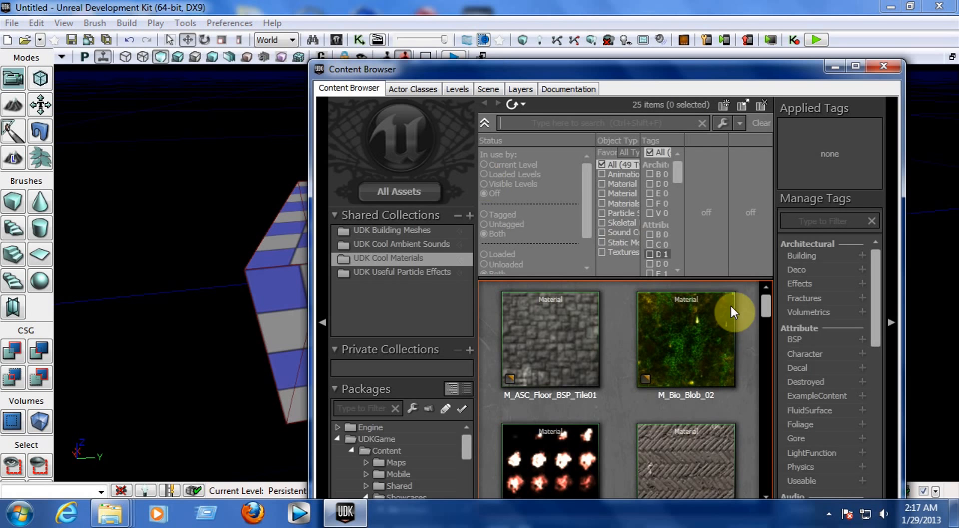
{"action": "left_click_drag", "start_coordinate": [372, 69], "coordinate": [622, 79]}
{"action": "left_click_drag", "start_coordinate": [822, 371], "coordinate": [479, 320]}
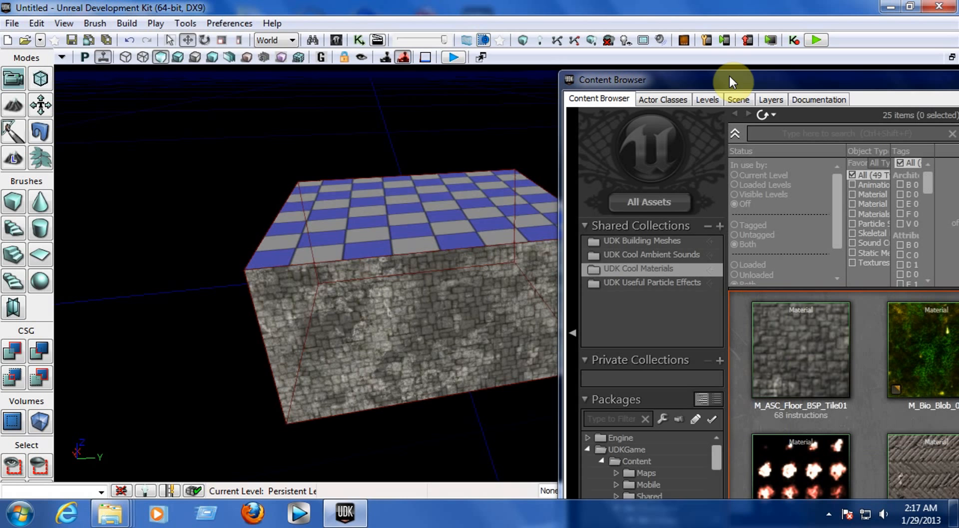
{"action": "left_click_drag", "start_coordinate": [272, 299], "coordinate": [435, 429]}
{"action": "left_click_drag", "start_coordinate": [942, 300], "coordinate": [473, 293]}
- Apply the M_HU_Floors_BSP_Gray_Tiles material to the cube's adjacent side face
{"action": "right_click_drag", "start_coordinate": [473, 293], "coordinate": [498, 243]}
{"action": "left_click_drag", "start_coordinate": [880, 80], "coordinate": [766, 67]}
{"action": "left_click_drag", "start_coordinate": [901, 316], "coordinate": [901, 370]}
{"action": "left_click_drag", "start_coordinate": [820, 355], "coordinate": [407, 317]}
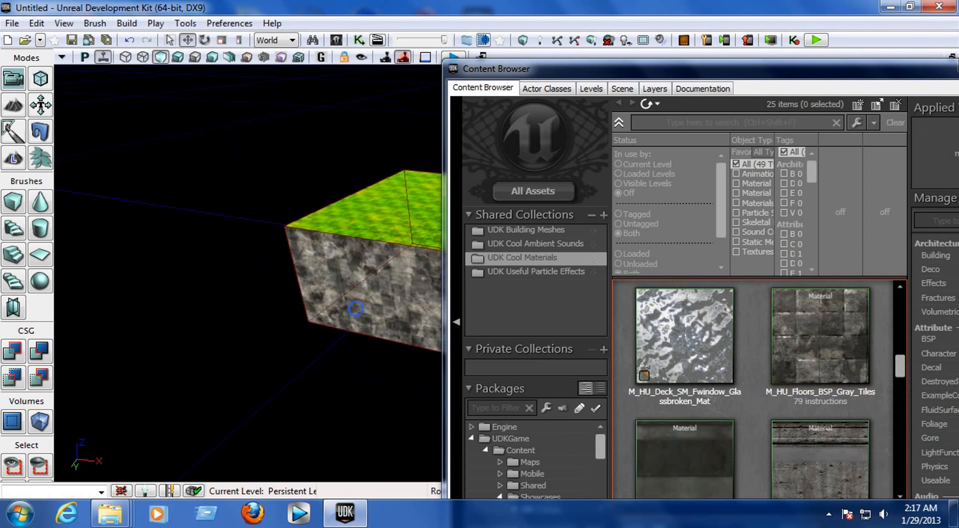
- Apply the M_NEC_Walls_BSP_Ceramic1 material to another side face of the cube
{"action": "left_click_drag", "start_coordinate": [902, 358], "coordinate": [898, 437]}
{"action": "left_click", "coordinate": [677, 387]}
{"action": "left_click_drag", "start_coordinate": [676, 386], "coordinate": [376, 288]}
- Apply M_NEC_Walls_BSP_Ceramic1 to the cube's checkered underside and close the Content Browser
{"action": "right_click_drag", "start_coordinate": [390, 316], "coordinate": [174, 271]}
{"action": "left_click_drag", "start_coordinate": [885, 72], "coordinate": [792, 74]}
{"action": "left_click", "coordinate": [917, 68]}
{"action": "right_click_drag", "start_coordinate": [709, 192], "coordinate": [635, 105]}
{"action": "scroll", "coordinate": [674, 163], "scroll_direction": "down", "scroll_amount": 5}
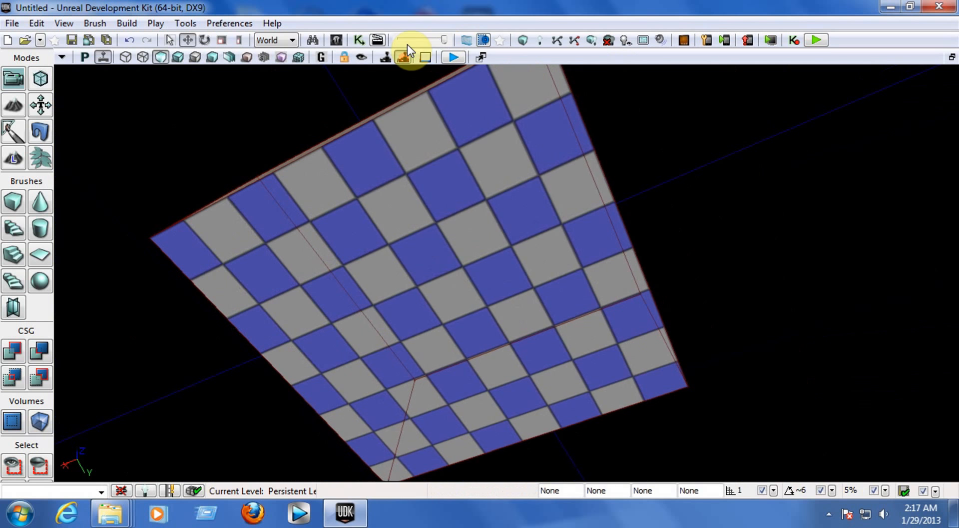
{"action": "left_click", "coordinate": [336, 40]}
{"action": "left_click", "coordinate": [631, 384]}
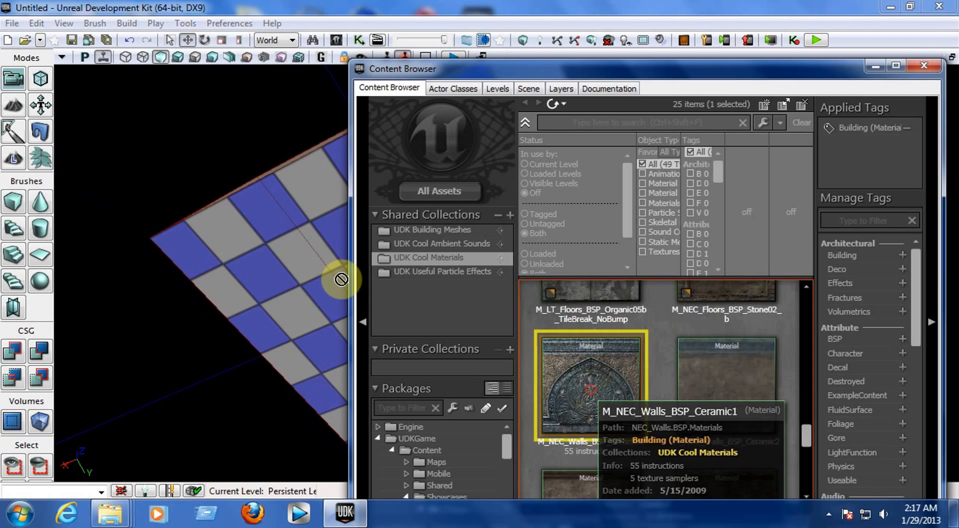
{"action": "left_click", "coordinate": [305, 274], "text": "alt"}
{"action": "left_click", "coordinate": [925, 66]}
- Fly around the textured cube to examine the materials on its faces
{"action": "right_click_drag", "start_coordinate": [668, 294], "coordinate": [630, 380]}
{"action": "key", "text": "a"}
{"action": "key", "text": "w"}
{"action": "key", "text": "d"}
{"action": "key", "text": "s"}
{"action": "key", "text": "d"}
{"action": "key", "text": "a"}
{"action": "key", "text": "w"}
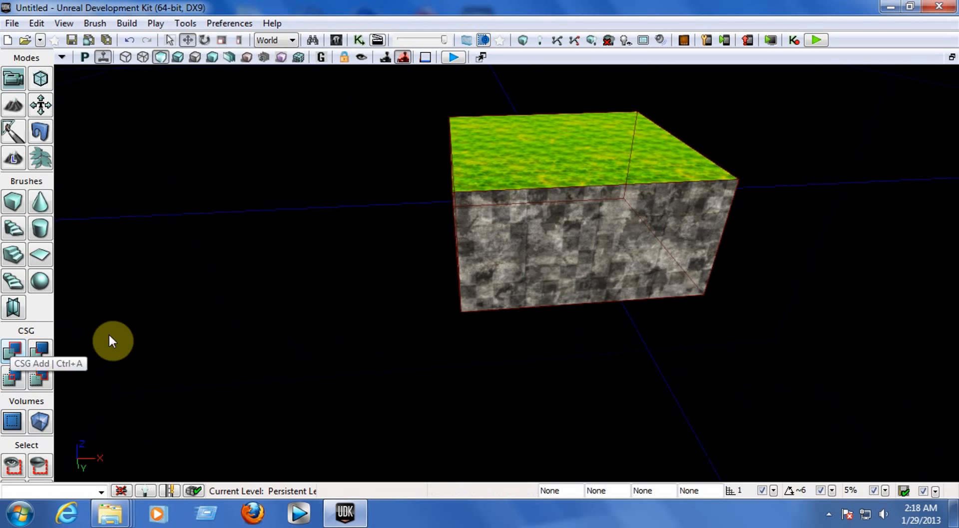
{"action": "right_click_drag", "start_coordinate": [461, 305], "coordinate": [319, 292]}
{"action": "key", "text": "w"}
{"action": "key", "text": "d"}
{"action": "key", "text": "a"}
- Look through the materials in the UDK Cool Materials collection, closing the Content Browser without applying one
{"action": "left_click", "coordinate": [342, 41]}
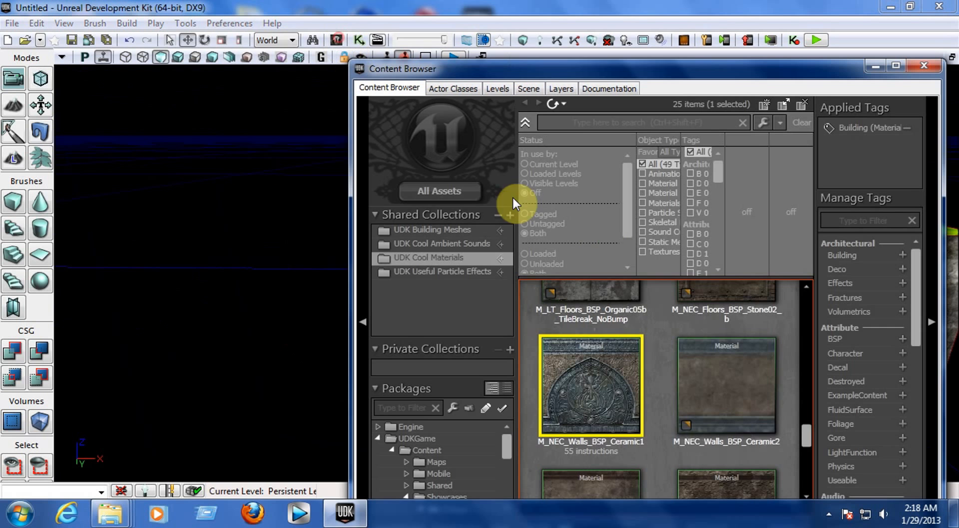
{"action": "left_click_drag", "start_coordinate": [805, 431], "coordinate": [803, 386]}
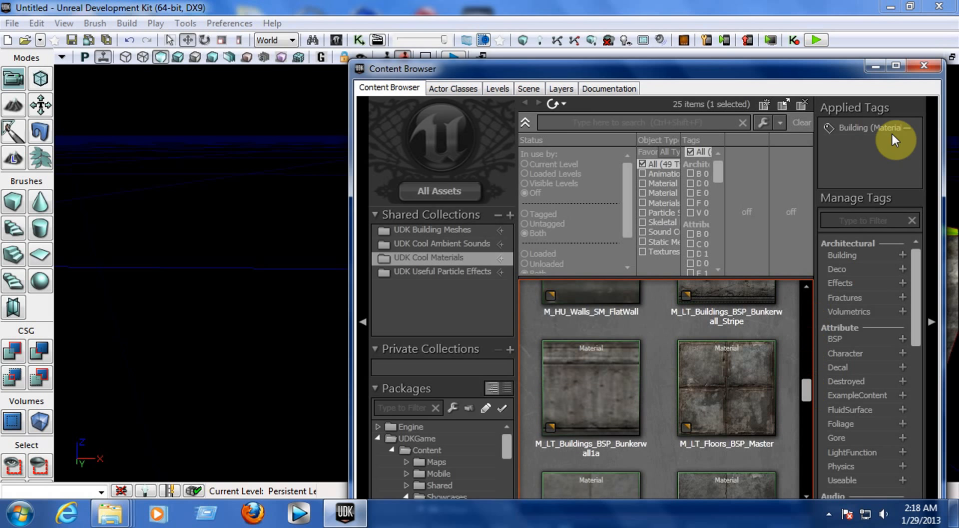
{"action": "left_click", "coordinate": [917, 65]}
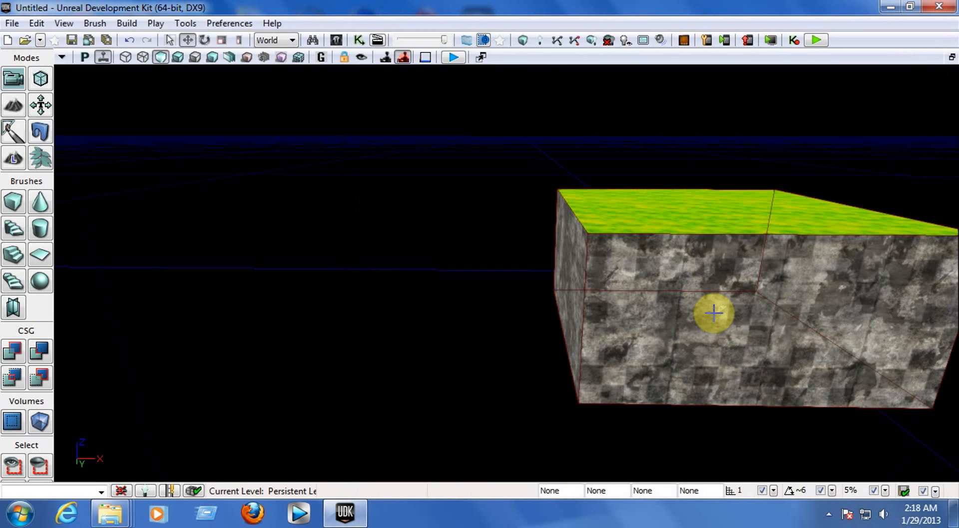
{"action": "left_click", "coordinate": [336, 40]}
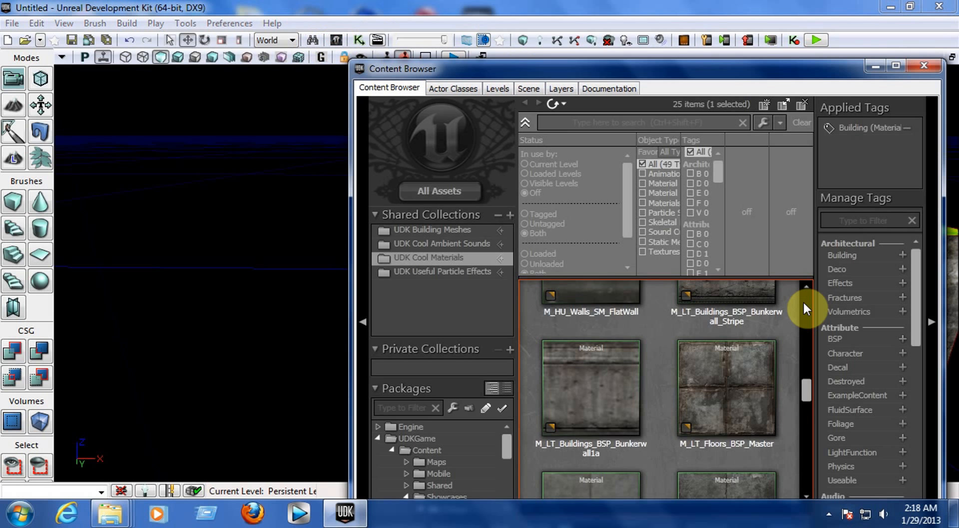
{"action": "left_click_drag", "start_coordinate": [807, 394], "coordinate": [804, 440]}
{"action": "left_click", "coordinate": [919, 69]}
- Move the red builder brush along the X axis clear of the textured cube and raise it slightly along Z
{"action": "right_click_drag", "start_coordinate": [826, 148], "coordinate": [852, 217]}
{"action": "key", "text": "s"}
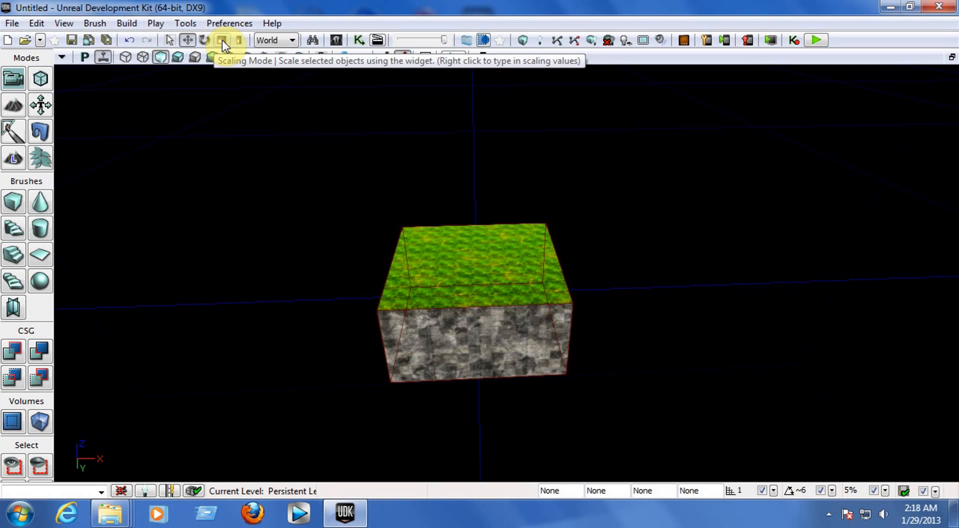
{"action": "key", "text": "d"}
{"action": "mouse_move", "coordinate": [692, 366]}
{"action": "right_mouse_down"}
{"action": "mouse_move", "coordinate": [624, 357]}
{"action": "mouse_move", "coordinate": [658, 381]}
{"action": "mouse_move", "coordinate": [697, 379]}
{"action": "right_mouse_up"}
{"action": "key", "text": "w"}
{"action": "key", "text": "a"}
{"action": "key", "text": "s"}
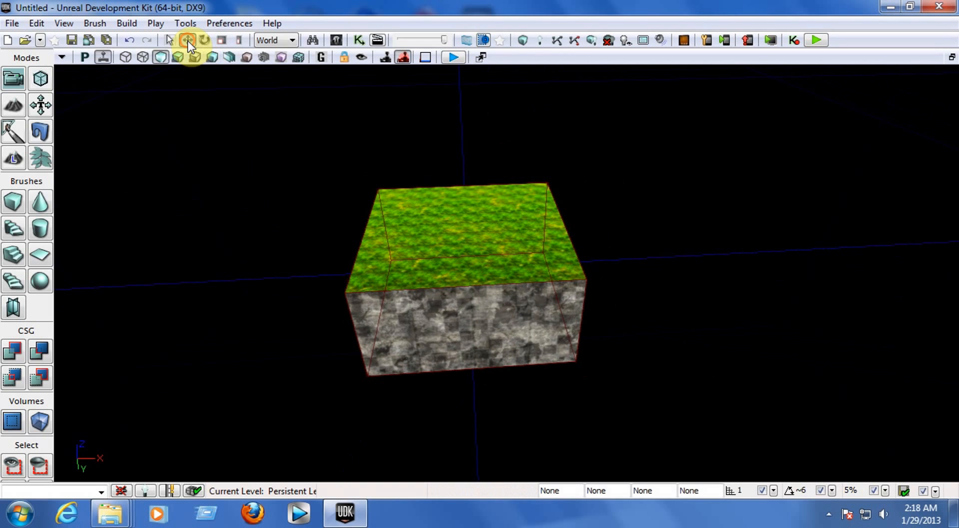
{"action": "left_click", "coordinate": [374, 291]}
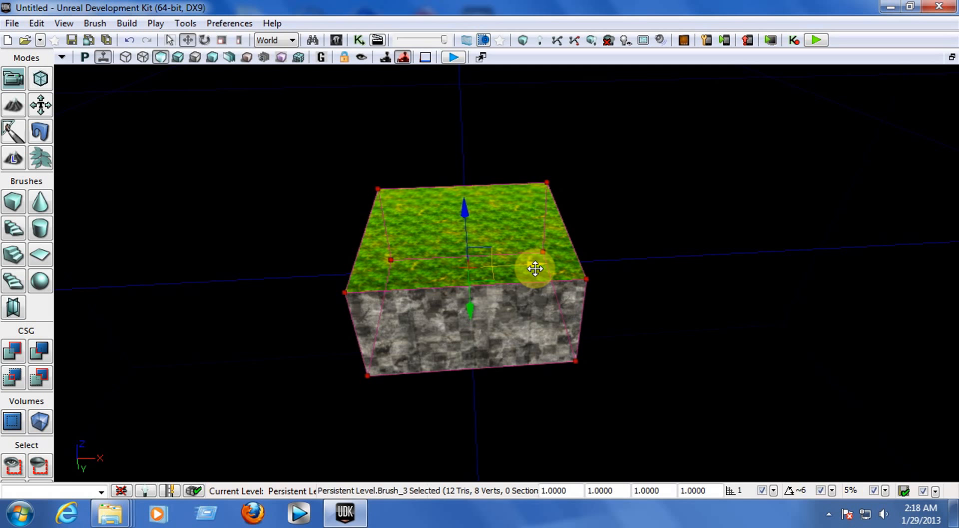
{"action": "left_click_drag", "start_coordinate": [540, 267], "coordinate": [752, 257]}
{"action": "mouse_move", "coordinate": [739, 353]}
{"action": "right_mouse_down"}
{"action": "mouse_move", "coordinate": [690, 353]}
{"action": "mouse_move", "coordinate": [729, 353]}
{"action": "right_mouse_up"}
{"action": "left_click_drag", "start_coordinate": [592, 253], "coordinate": [622, 251]}
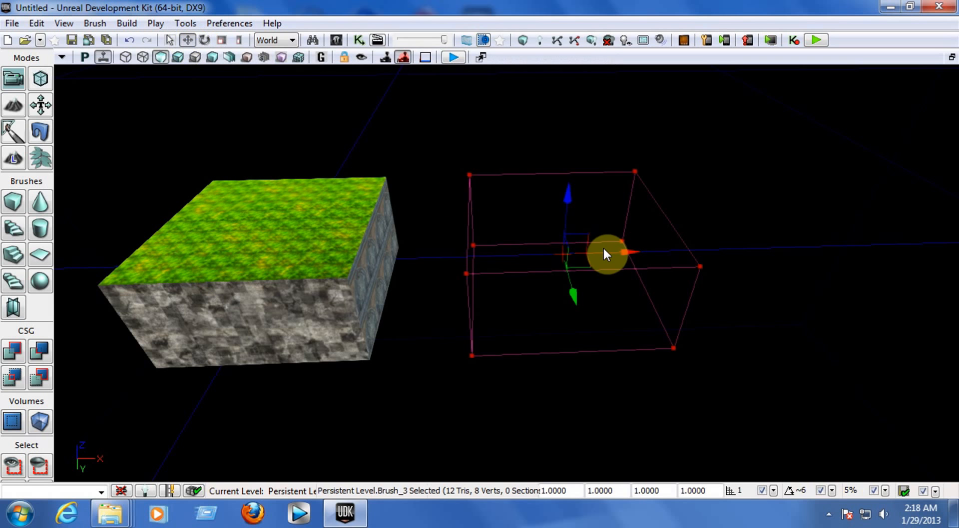
{"action": "mouse_move", "coordinate": [605, 252]}
{"action": "left_mouse_down"}
{"action": "mouse_move", "coordinate": [621, 240]}
{"action": "mouse_move", "coordinate": [700, 239]}
{"action": "mouse_move", "coordinate": [142, 232]}
{"action": "mouse_move", "coordinate": [887, 240]}
{"action": "mouse_move", "coordinate": [407, 232]}
{"action": "mouse_move", "coordinate": [662, 262]}
{"action": "left_mouse_up"}
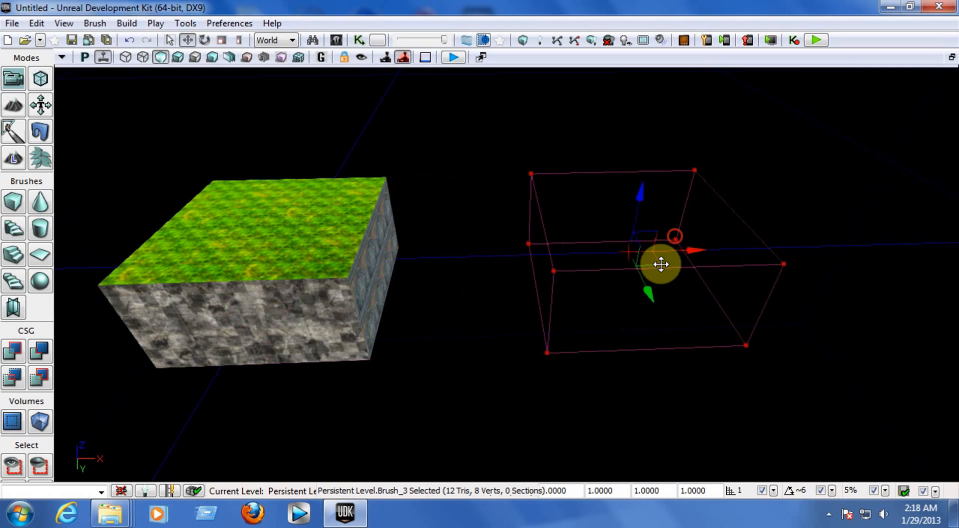
{"action": "left_click", "coordinate": [653, 270]}
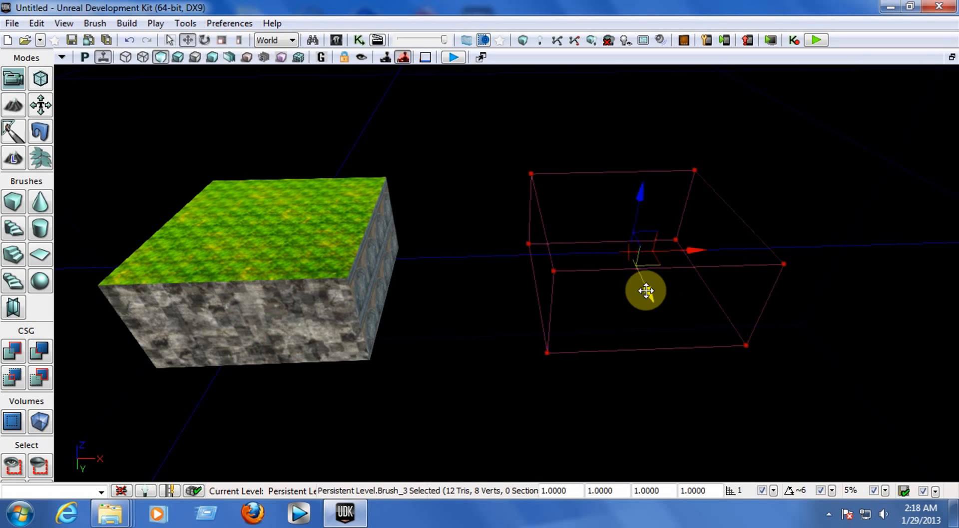
{"action": "mouse_move", "coordinate": [636, 180]}
{"action": "left_mouse_down"}
{"action": "mouse_move", "coordinate": [642, 148]}
{"action": "mouse_move", "coordinate": [640, 171]}
{"action": "left_mouse_up"}
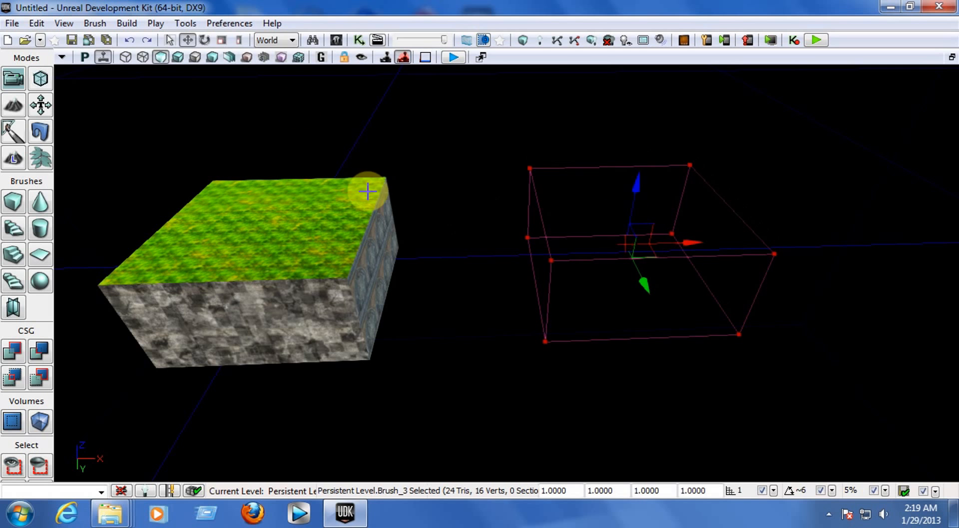
- Rotate the builder brush about its vertical Z axis so it stands at an angle to the textured cube
{"action": "left_click", "coordinate": [205, 40]}
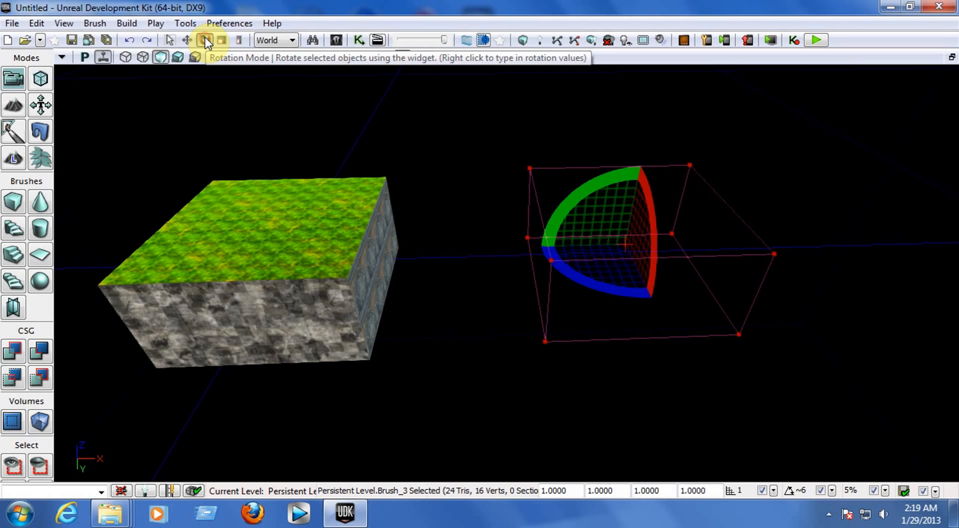
{"action": "mouse_move", "coordinate": [632, 293]}
{"action": "left_mouse_down"}
{"action": "mouse_move", "coordinate": [720, 292]}
{"action": "mouse_move", "coordinate": [257, 300]}
{"action": "left_mouse_up"}
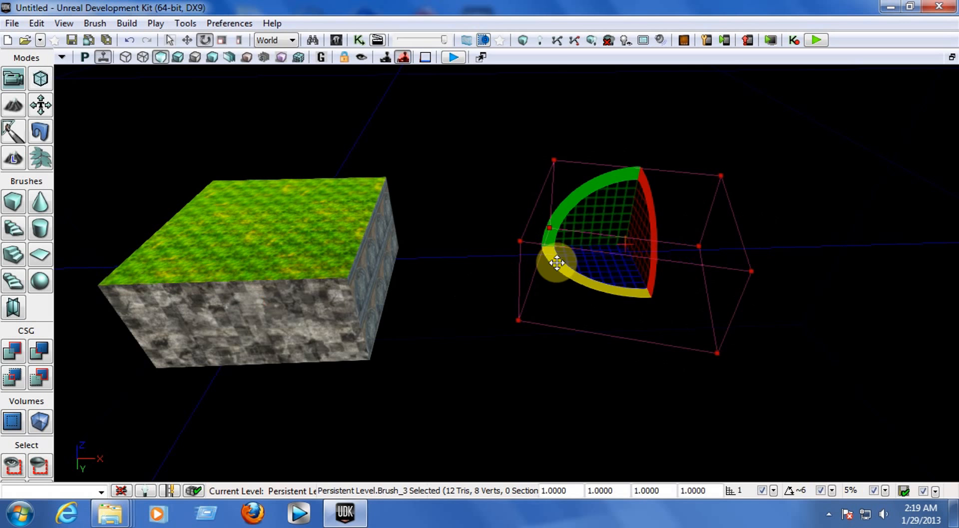
{"action": "mouse_move", "coordinate": [602, 290]}
{"action": "left_mouse_down"}
{"action": "mouse_move", "coordinate": [583, 290]}
{"action": "mouse_move", "coordinate": [709, 291]}
{"action": "mouse_move", "coordinate": [476, 290]}
{"action": "mouse_move", "coordinate": [647, 291]}
{"action": "left_mouse_up"}
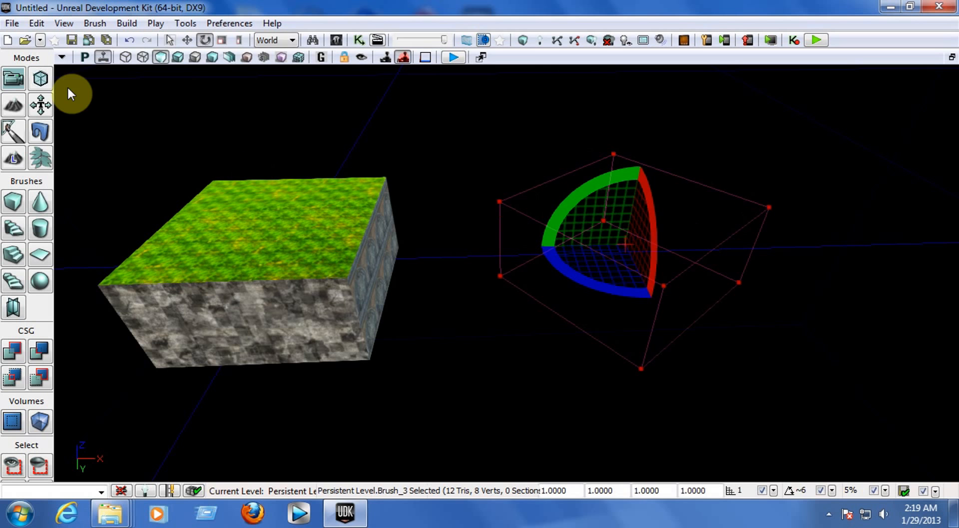
- Scale the builder brush down uniformly to less than half its size and add it as a second solid cube
{"action": "left_click", "coordinate": [221, 40]}
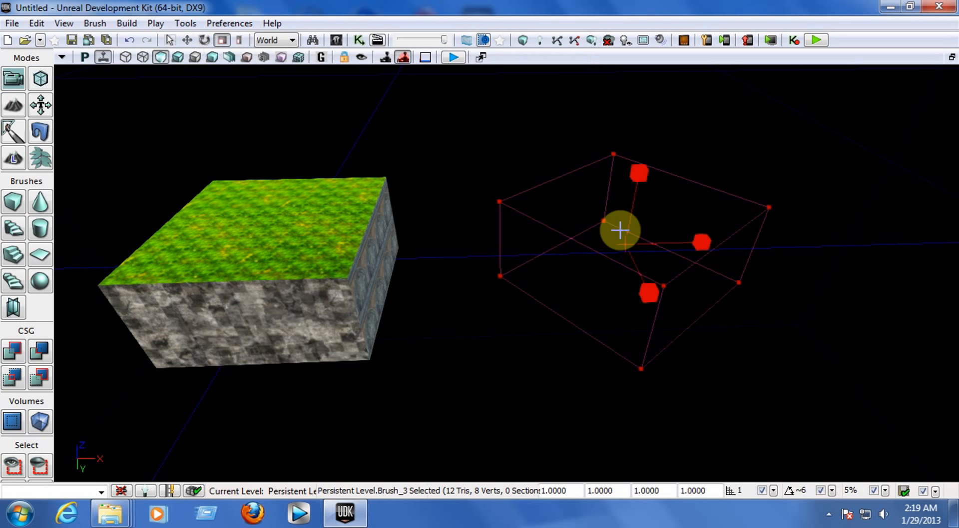
{"action": "left_click_drag", "start_coordinate": [636, 172], "coordinate": [636, 210]}
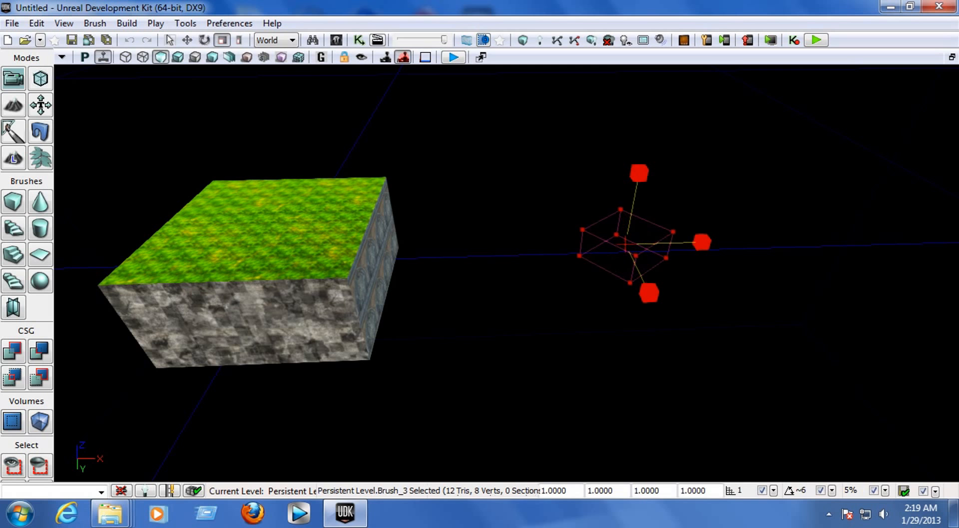
{"action": "key", "text": "ctrl+a"}
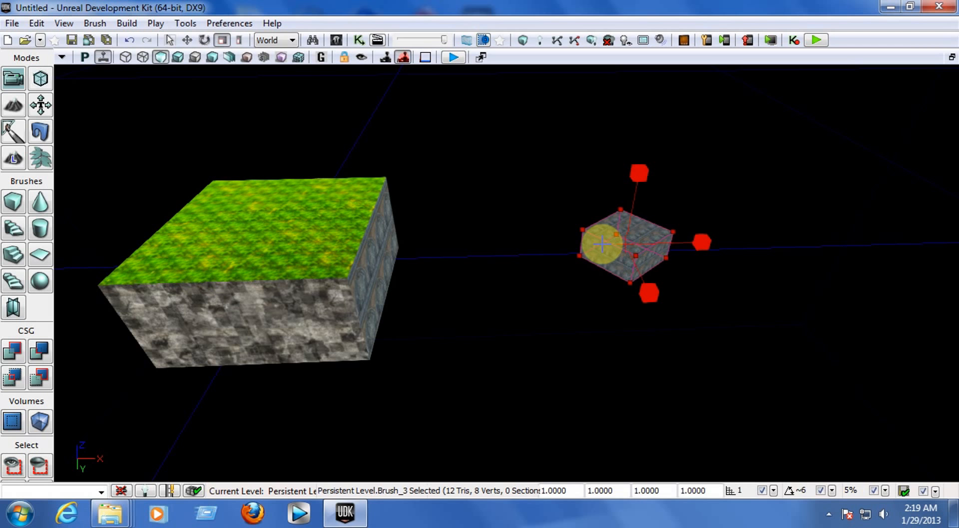
{"action": "left_click", "coordinate": [338, 39]}
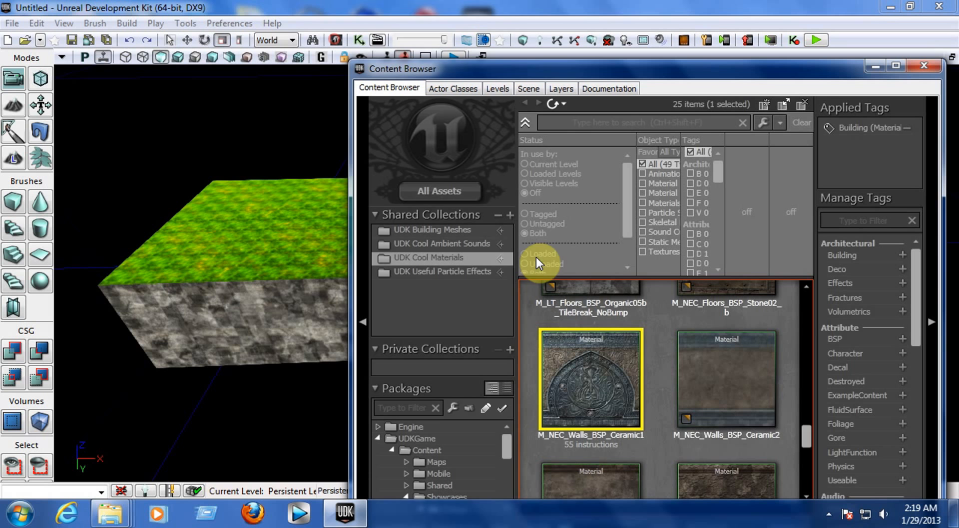
{"action": "left_click", "coordinate": [649, 329]}
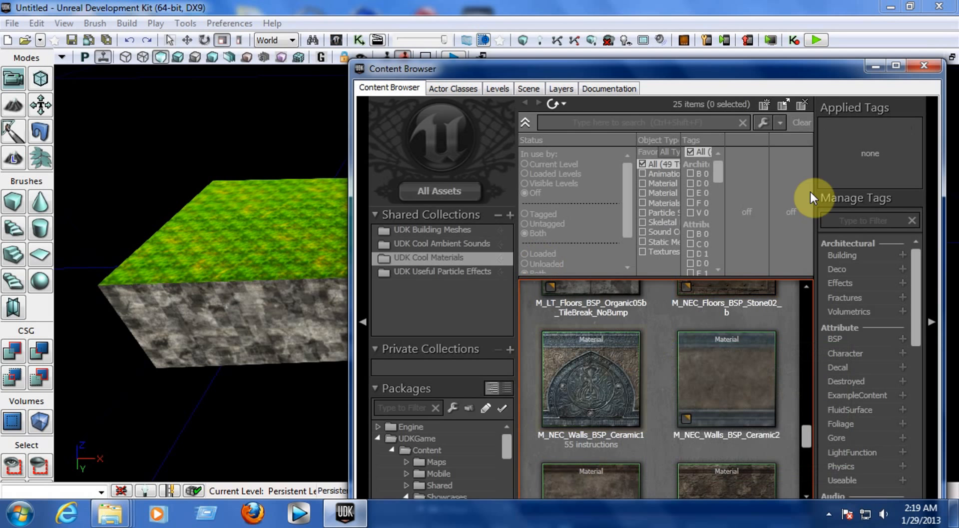
{"action": "left_click", "coordinate": [932, 65]}
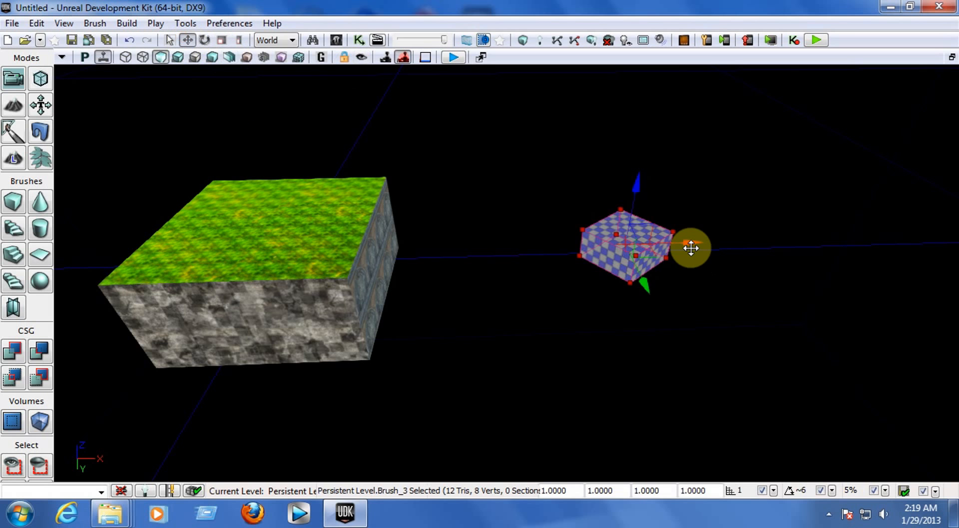
- Move the builder brush along the X axis until it stands clear of the small checkered cube
{"action": "left_click_drag", "start_coordinate": [716, 240], "coordinate": [947, 219]}
{"action": "right_click", "coordinate": [820, 320]}
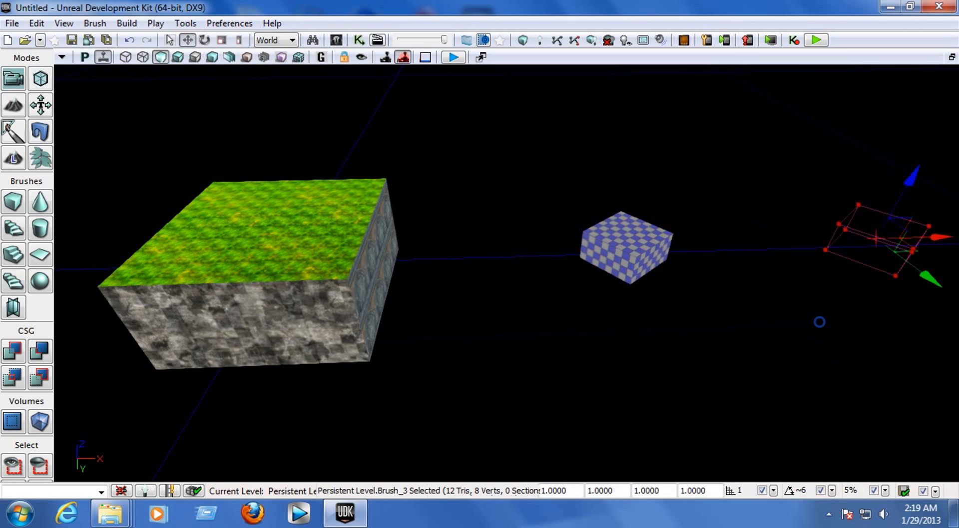
{"action": "left_click", "coordinate": [586, 322]}
{"action": "mouse_move", "coordinate": [744, 318]}
{"action": "right_mouse_down"}
{"action": "mouse_move", "coordinate": [714, 315]}
{"action": "mouse_move", "coordinate": [823, 322]}
{"action": "mouse_move", "coordinate": [577, 270]}
{"action": "right_mouse_up"}
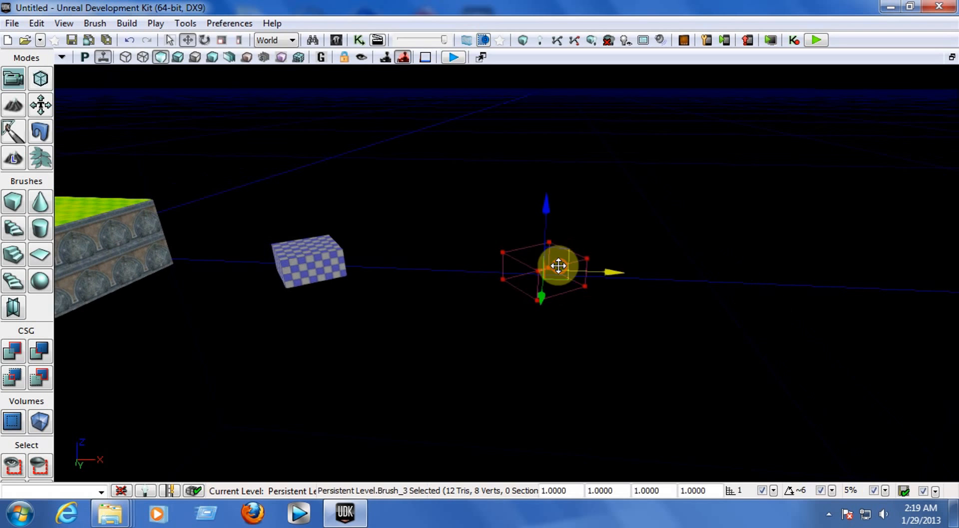
- Scale the builder brush up uniformly to several times its size and add it as a third solid cube
{"action": "left_click", "coordinate": [220, 40]}
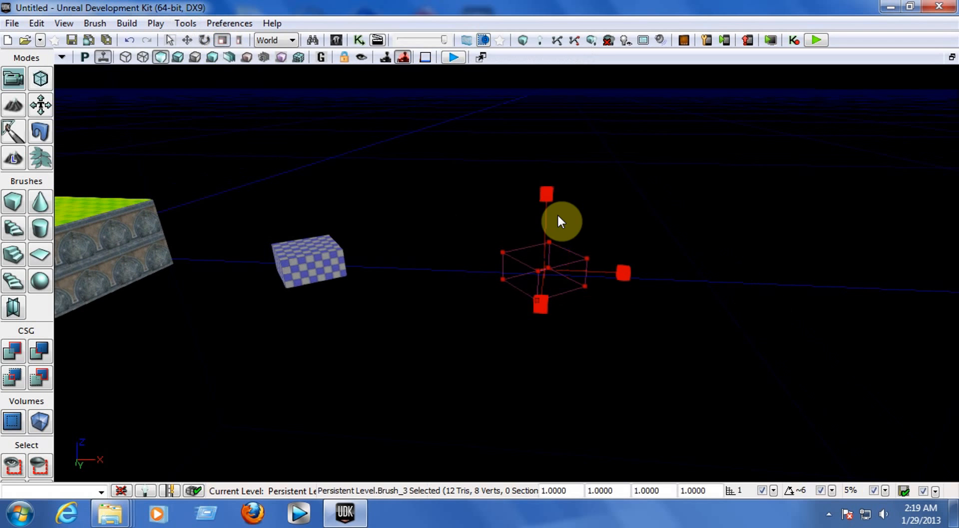
{"action": "mouse_move", "coordinate": [548, 192]}
{"action": "left_mouse_down"}
{"action": "mouse_move", "coordinate": [548, 165]}
{"action": "mouse_move", "coordinate": [548, 176]}
{"action": "left_mouse_up"}
{"action": "key", "text": "ctrl+a"}
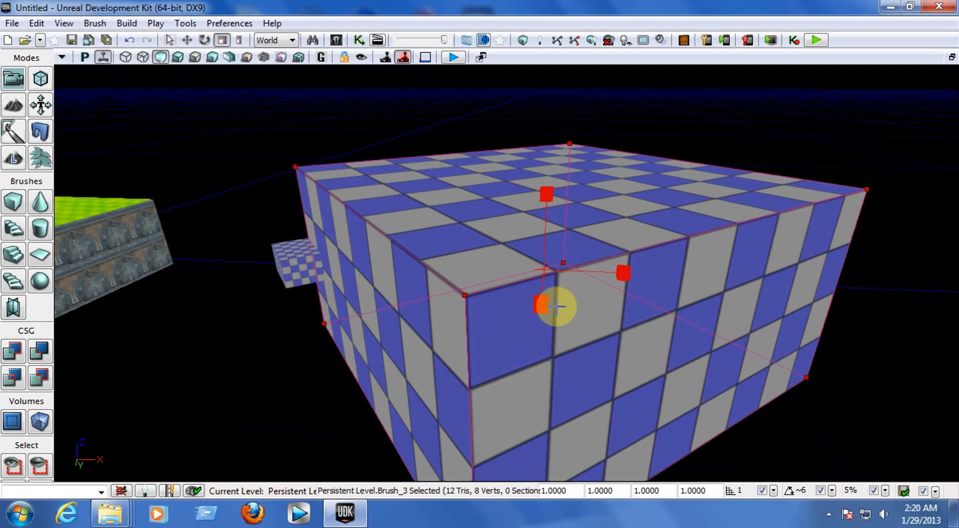
- Apply the M_NEC_Walls_BSP_Ceramic1 material to a side face of the large cube and M_NEC_Walls_BSP_Ceramic2 to its top face
{"action": "left_click_drag", "start_coordinate": [265, 225], "coordinate": [788, 329]}
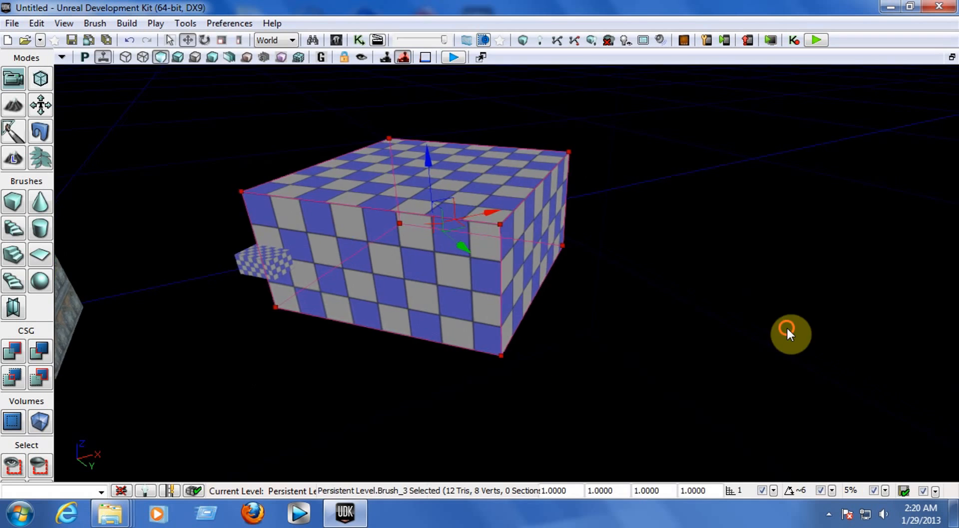
{"action": "left_click", "coordinate": [786, 328]}
{"action": "mouse_move", "coordinate": [642, 348]}
{"action": "right_mouse_down"}
{"action": "mouse_move", "coordinate": [549, 341]}
{"action": "mouse_move", "coordinate": [608, 321]}
{"action": "mouse_move", "coordinate": [770, 344]}
{"action": "mouse_move", "coordinate": [903, 332]}
{"action": "right_mouse_up"}
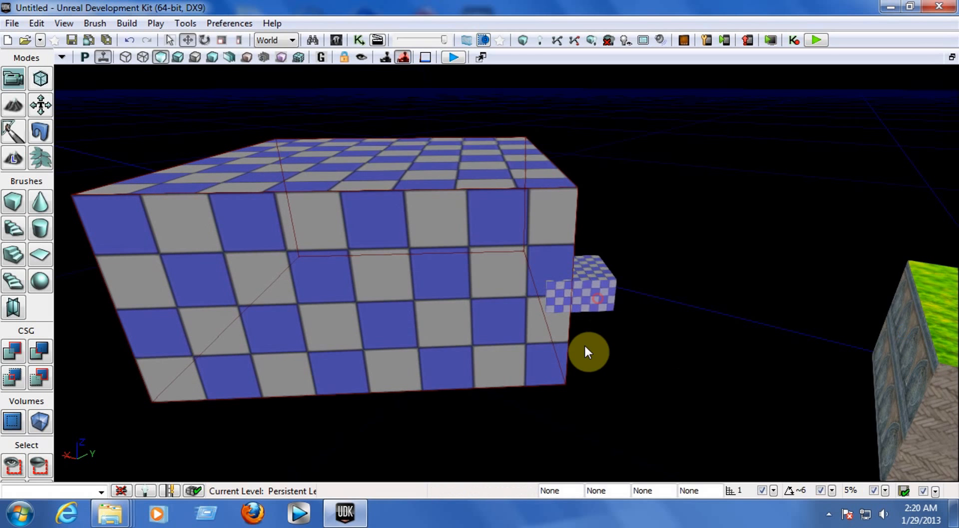
{"action": "key", "text": "d"}
{"action": "mouse_move", "coordinate": [606, 334]}
{"action": "right_mouse_down"}
{"action": "mouse_move", "coordinate": [543, 304]}
{"action": "mouse_move", "coordinate": [608, 334]}
{"action": "right_mouse_up"}
{"action": "left_click", "coordinate": [336, 40]}
{"action": "left_click_drag", "start_coordinate": [394, 80], "coordinate": [572, 115]}
{"action": "left_click_drag", "start_coordinate": [769, 415], "coordinate": [459, 323]}
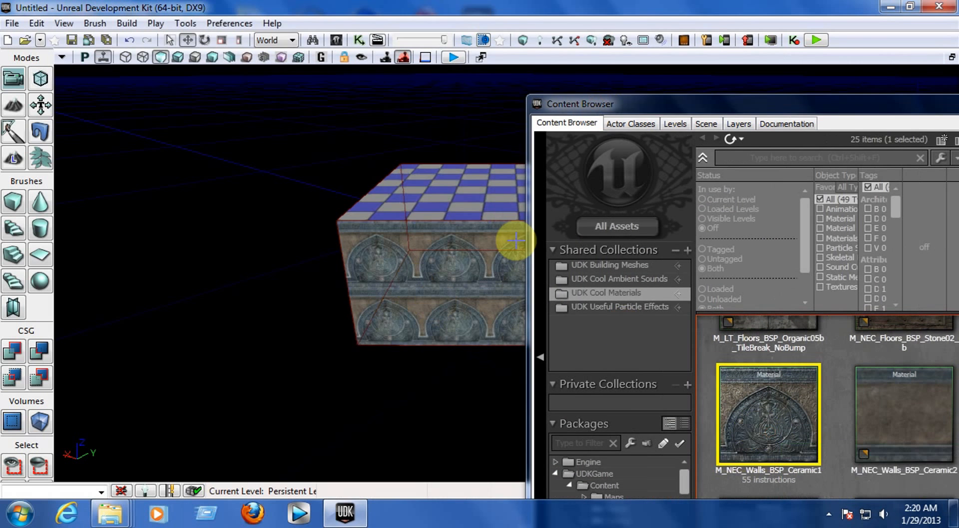
{"action": "left_click_drag", "start_coordinate": [901, 410], "coordinate": [479, 184]}
- Apply the M_LT_Floors_BSP_Organic05b_TileBreak_NoBump material to another side face of the large cube and close the Content Browser
{"action": "mouse_move", "coordinate": [424, 305]}
{"action": "right_mouse_down"}
{"action": "mouse_move", "coordinate": [409, 301]}
{"action": "mouse_move", "coordinate": [425, 300]}
{"action": "right_mouse_up"}
{"action": "left_click_drag", "start_coordinate": [763, 328], "coordinate": [453, 269]}
{"action": "right_click_drag", "start_coordinate": [468, 350], "coordinate": [505, 344]}
{"action": "left_click_drag", "start_coordinate": [907, 99], "coordinate": [727, 91]}
{"action": "left_click", "coordinate": [912, 93]}
- Build a cylinder builder brush with Z 256, outer radius 512, inner radius 384 and 8 sides, aligned to side and not hollow
{"action": "right_click_drag", "start_coordinate": [589, 280], "coordinate": [372, 256]}
{"action": "mouse_move", "coordinate": [445, 247]}
{"action": "right_mouse_down"}
{"action": "mouse_move", "coordinate": [367, 222]}
{"action": "mouse_move", "coordinate": [460, 242]}
{"action": "mouse_move", "coordinate": [446, 243]}
{"action": "right_mouse_up"}
{"action": "key", "text": "Left"}
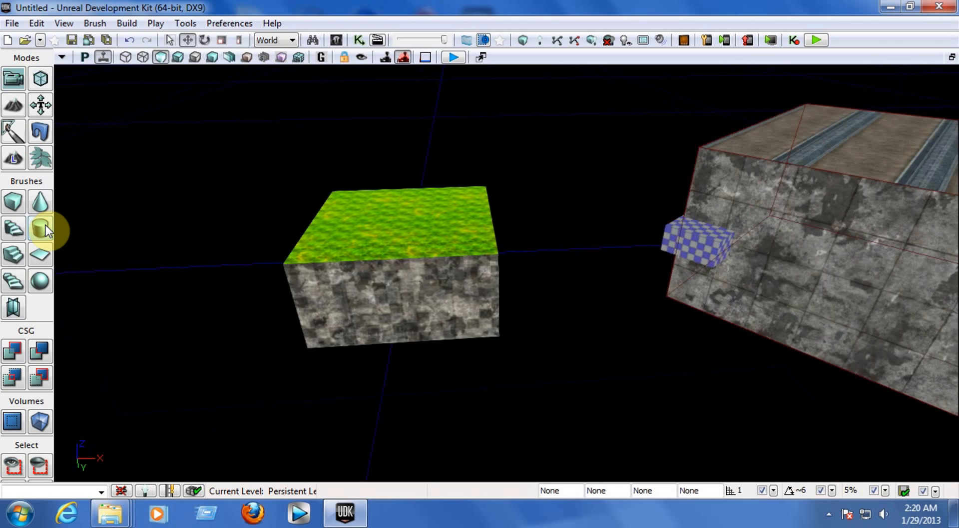
{"action": "key", "text": "Right"}
{"action": "right_click", "coordinate": [50, 224]}
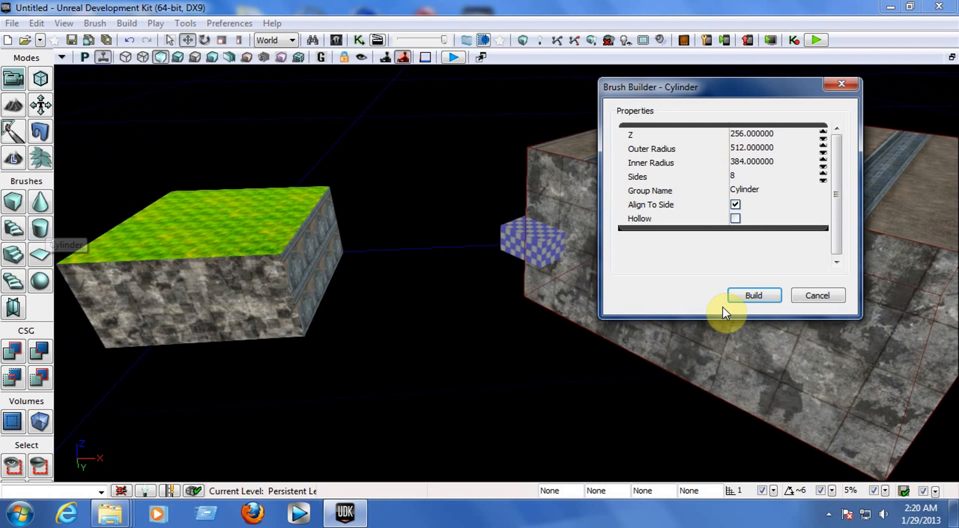
{"action": "left_click", "coordinate": [751, 296]}
{"action": "left_click", "coordinate": [842, 84]}
- Move the cylinder builder brush along the X axis out of the large cube into empty space beside it
{"action": "key", "text": "s"}
{"action": "mouse_move", "coordinate": [665, 260]}
{"action": "right_mouse_down"}
{"action": "mouse_move", "coordinate": [709, 255]}
{"action": "mouse_move", "coordinate": [719, 289]}
{"action": "mouse_move", "coordinate": [827, 202]}
{"action": "right_mouse_up"}
{"action": "left_click", "coordinate": [606, 260]}
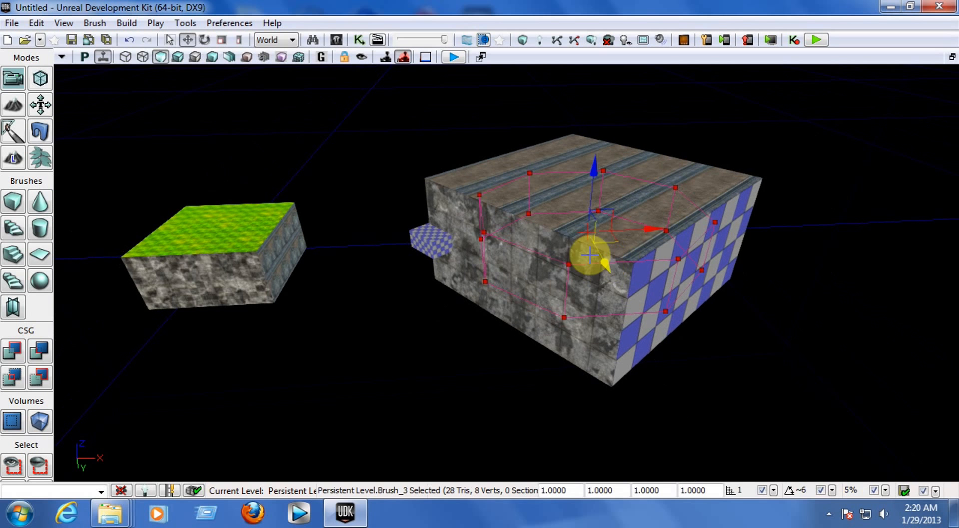
{"action": "left_click_drag", "start_coordinate": [643, 222], "coordinate": [920, 201]}
{"action": "key", "text": "d"}
{"action": "right_click_drag", "start_coordinate": [828, 326], "coordinate": [827, 325]}
{"action": "left_click_drag", "start_coordinate": [634, 227], "coordinate": [702, 210]}
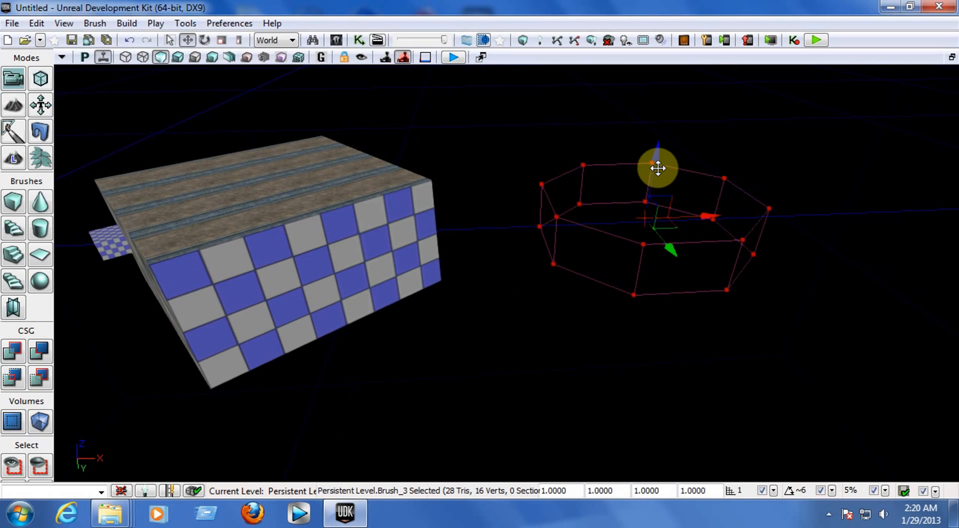
- Scale the cylinder brush up uniformly and add it as a solid eight-sided cylinder
{"action": "left_click", "coordinate": [221, 40]}
{"action": "left_click_drag", "start_coordinate": [659, 141], "coordinate": [611, 171]}
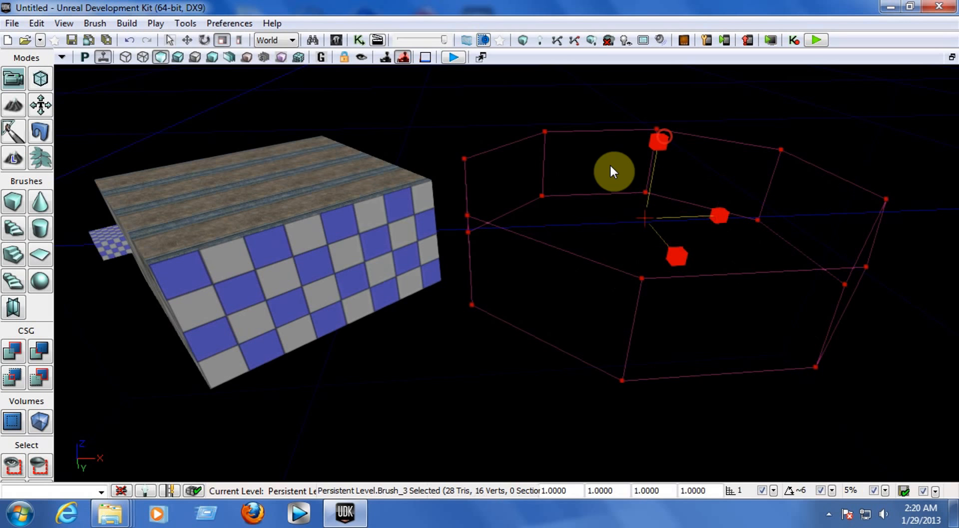
{"action": "left_click", "coordinate": [187, 40]}
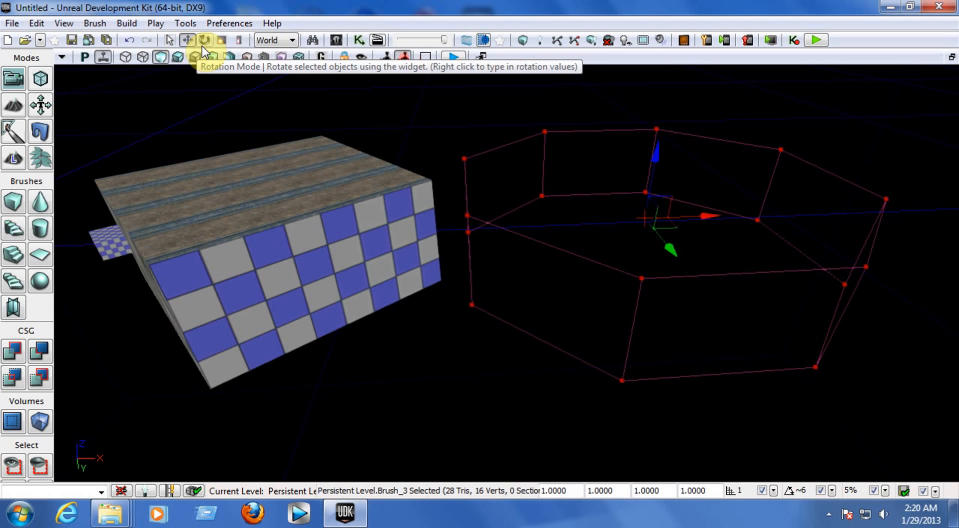
{"action": "left_click", "coordinate": [627, 326]}
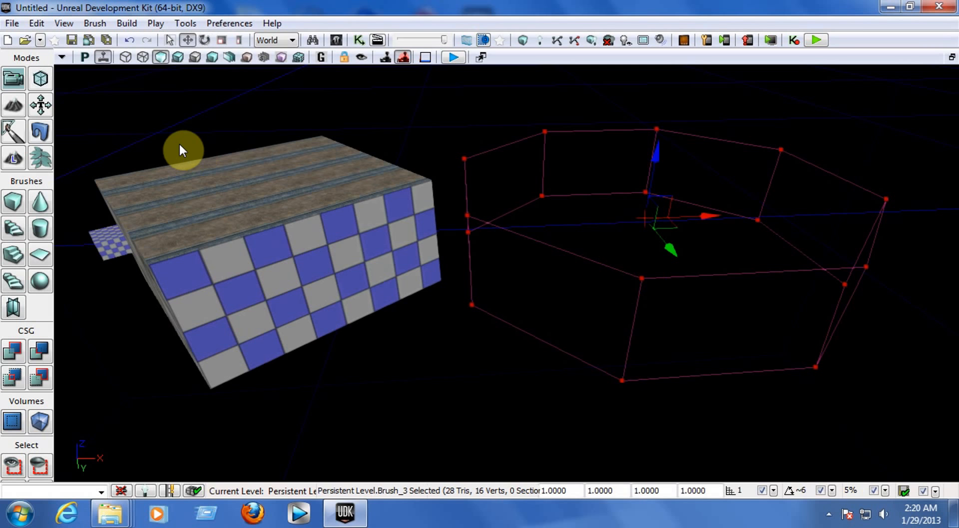
{"action": "key", "text": "ctrl+a"}
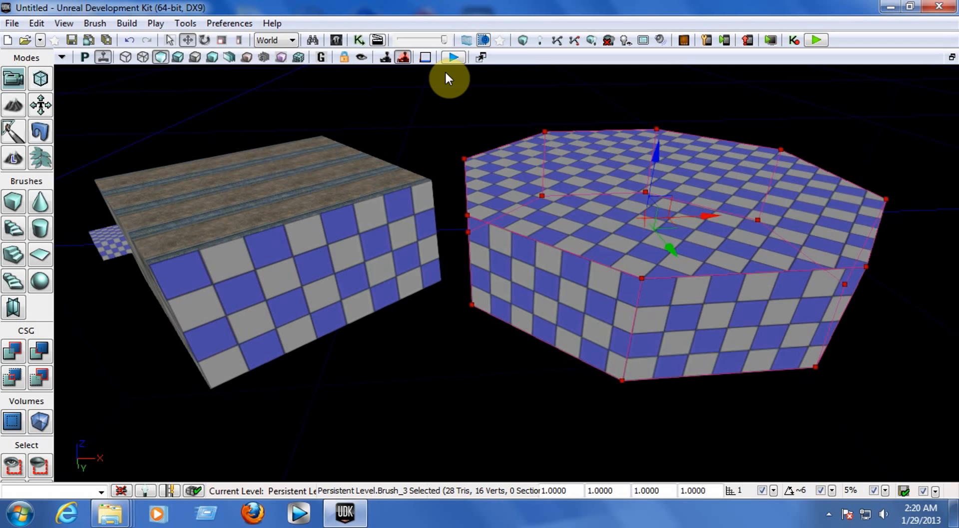
- Apply the M_LT_Floors_BSP_Organic05b_TileBreak_NoBump material to the cylinder's top and side faces and close the Content Browser
{"action": "mouse_move", "coordinate": [610, 211]}
{"action": "right_mouse_down"}
{"action": "mouse_move", "coordinate": [644, 233]}
{"action": "mouse_move", "coordinate": [640, 163]}
{"action": "mouse_move", "coordinate": [600, 194]}
{"action": "mouse_move", "coordinate": [452, 93]}
{"action": "right_mouse_up"}
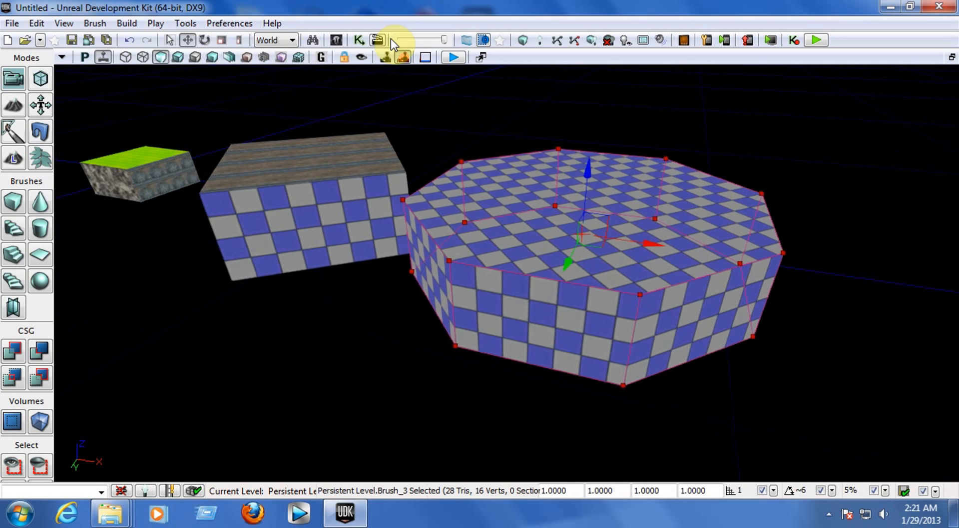
{"action": "left_click", "coordinate": [334, 39]}
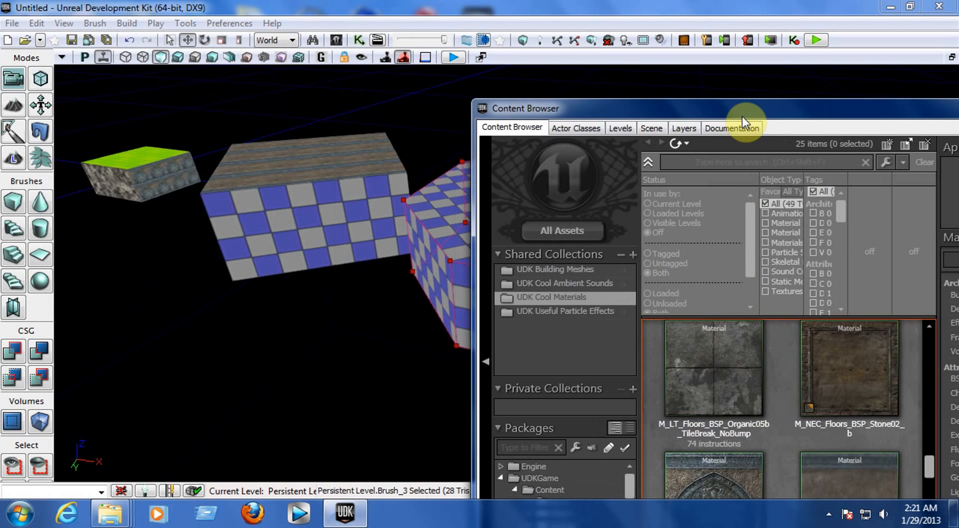
{"action": "left_click_drag", "start_coordinate": [742, 115], "coordinate": [764, 143]}
{"action": "left_click_drag", "start_coordinate": [732, 415], "coordinate": [475, 231]}
{"action": "mouse_move", "coordinate": [694, 371]}
{"action": "left_mouse_down"}
{"action": "mouse_move", "coordinate": [471, 329]}
{"action": "mouse_move", "coordinate": [520, 307]}
{"action": "mouse_move", "coordinate": [433, 274]}
{"action": "left_mouse_up"}
{"action": "right_click_drag", "start_coordinate": [433, 274], "coordinate": [454, 275]}
{"action": "mouse_move", "coordinate": [762, 393]}
{"action": "left_mouse_down"}
{"action": "mouse_move", "coordinate": [554, 372]}
{"action": "mouse_move", "coordinate": [487, 316]}
{"action": "left_mouse_up"}
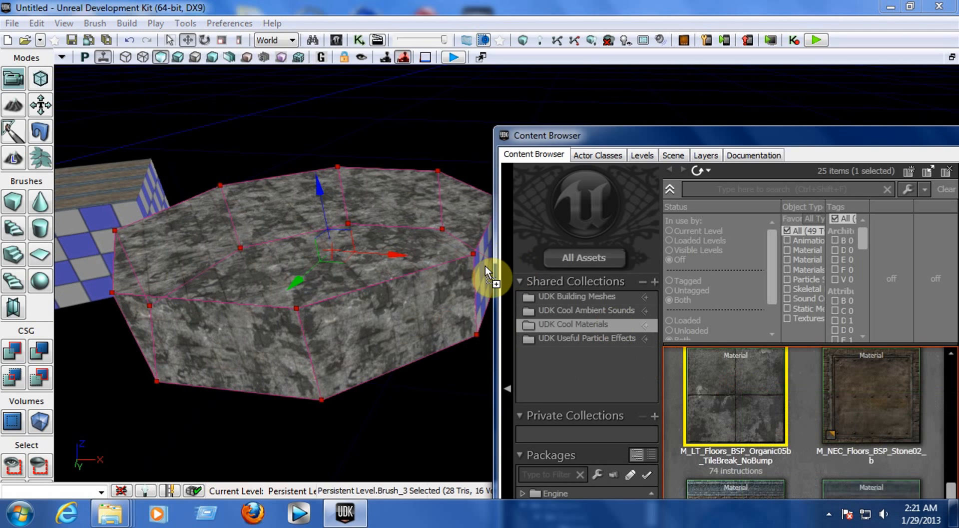
{"action": "key", "text": "Escape"}
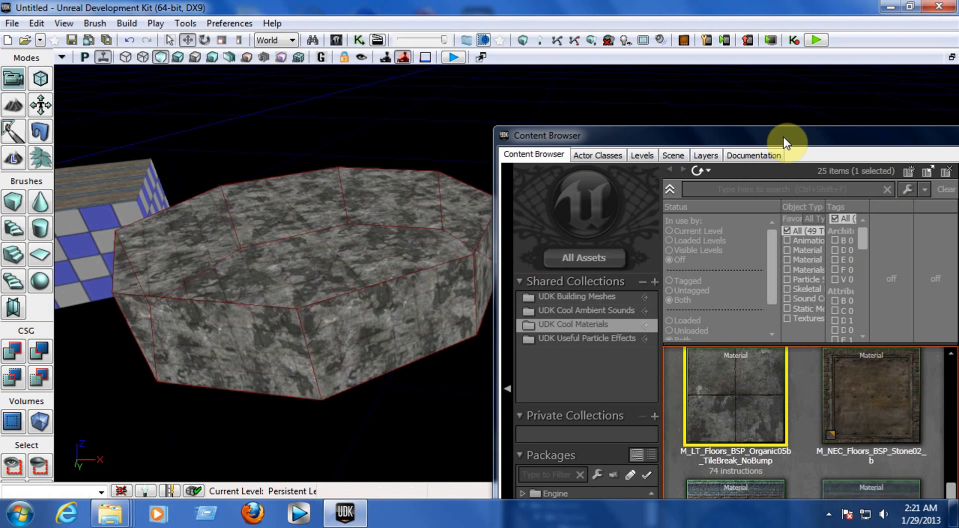
{"action": "left_click_drag", "start_coordinate": [783, 136], "coordinate": [606, 56]}
{"action": "left_click", "coordinate": [888, 51]}
- Move the builder brush along the X axis away from the textured cylinder and deselect it
{"action": "left_click_drag", "start_coordinate": [528, 368], "coordinate": [528, 368]}
{"action": "mouse_move", "coordinate": [456, 397]}
{"action": "right_mouse_down"}
{"action": "mouse_move", "coordinate": [415, 399]}
{"action": "mouse_move", "coordinate": [428, 399]}
{"action": "right_mouse_up"}
{"action": "left_click", "coordinate": [450, 356]}
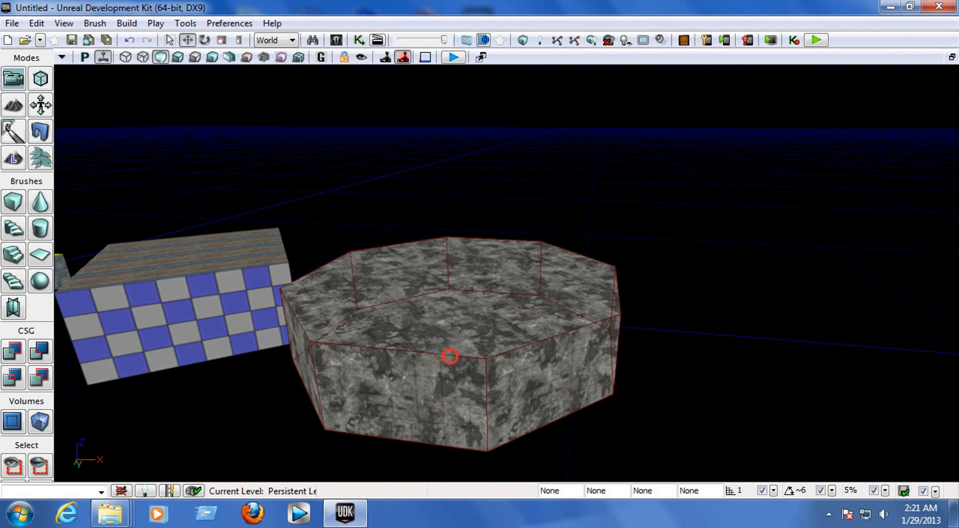
{"action": "left_click_drag", "start_coordinate": [518, 314], "coordinate": [949, 343]}
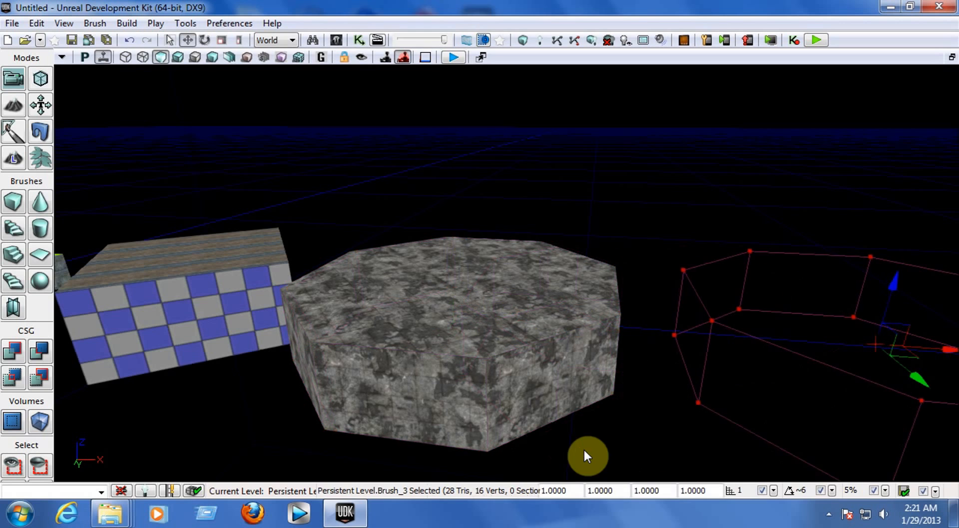
{"action": "left_click", "coordinate": [553, 447]}
- Fly back past the cylinder and the large cube to examine the first grass-topped cube
{"action": "key", "text": "w"}
{"action": "mouse_move", "coordinate": [552, 445]}
{"action": "right_mouse_down"}
{"action": "mouse_move", "coordinate": [553, 477]}
{"action": "mouse_move", "coordinate": [474, 478]}
{"action": "mouse_move", "coordinate": [481, 452]}
{"action": "mouse_move", "coordinate": [573, 450]}
{"action": "mouse_move", "coordinate": [541, 463]}
{"action": "mouse_move", "coordinate": [498, 456]}
{"action": "mouse_move", "coordinate": [483, 469]}
{"action": "mouse_move", "coordinate": [548, 476]}
{"action": "mouse_move", "coordinate": [449, 459]}
{"action": "right_mouse_up"}
{"action": "key", "text": "a"}
{"action": "key", "text": "w"}
{"action": "key", "text": "s"}
{"action": "key", "text": "w"}
{"action": "key", "text": "a"}
{"action": "key", "text": "s"}
{"action": "key", "text": "a"}
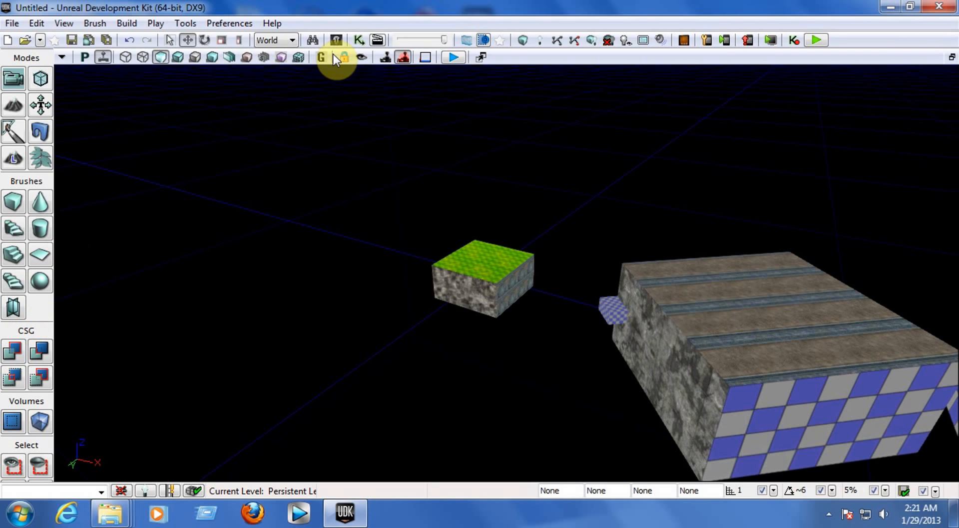
- Look at the first materials in the UDK Cool Materials collection and close the Content Browser
{"action": "left_click", "coordinate": [336, 40]}
{"action": "left_click_drag", "start_coordinate": [586, 66], "coordinate": [573, 64]}
{"action": "left_click", "coordinate": [738, 378]}
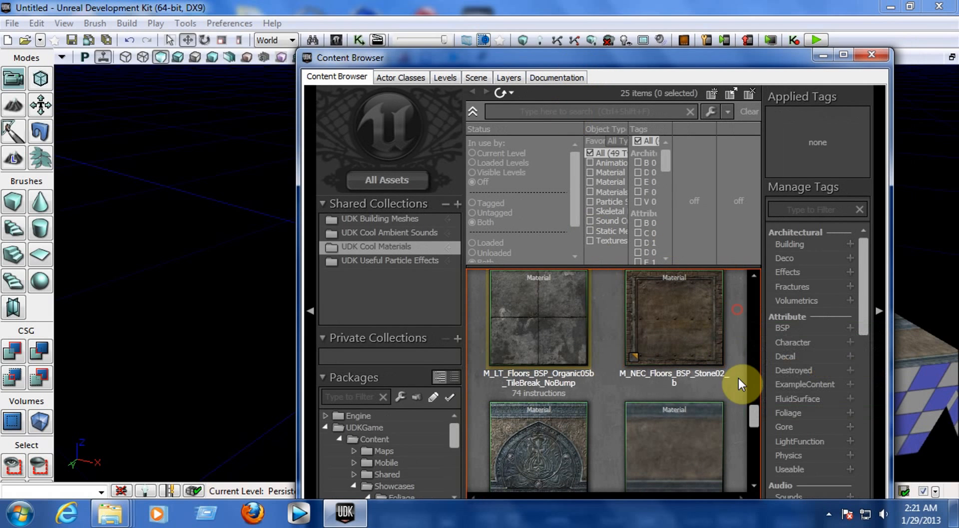
{"action": "left_click_drag", "start_coordinate": [755, 411], "coordinate": [743, 281]}
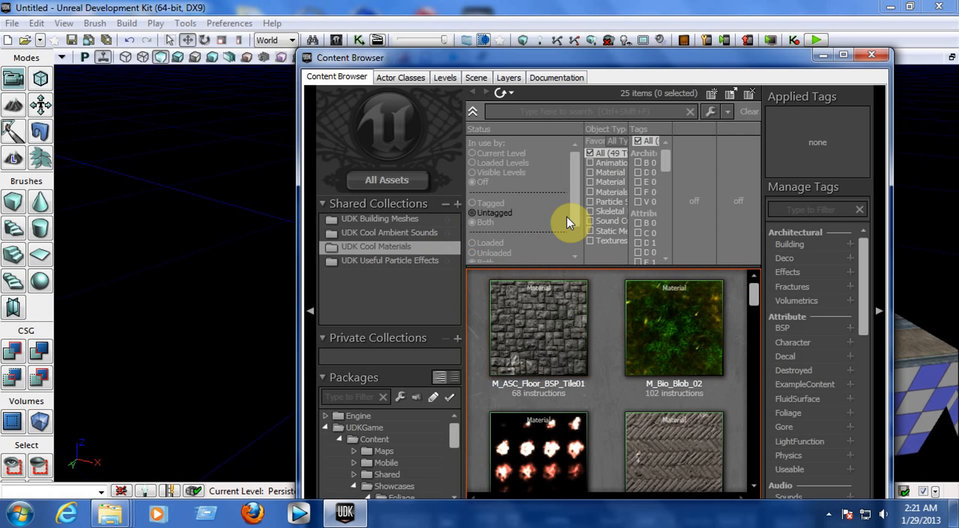
{"action": "left_click", "coordinate": [870, 56]}
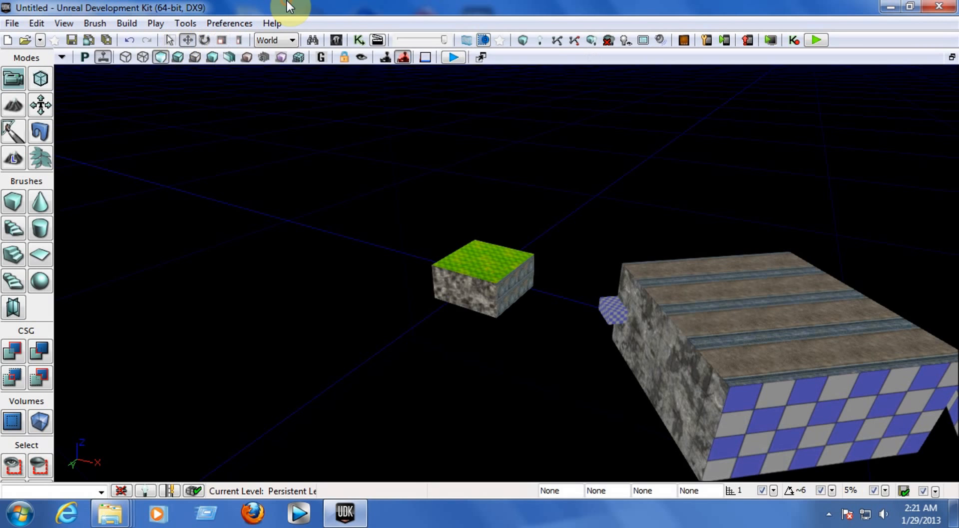
- Fly across the map to examine the textured cylinder's top and side faces up close
{"action": "mouse_move", "coordinate": [586, 328]}
{"action": "right_mouse_down"}
{"action": "mouse_move", "coordinate": [714, 372]}
{"action": "mouse_move", "coordinate": [772, 306]}
{"action": "mouse_move", "coordinate": [625, 253]}
{"action": "mouse_move", "coordinate": [395, 275]}
{"action": "mouse_move", "coordinate": [539, 274]}
{"action": "mouse_move", "coordinate": [748, 348]}
{"action": "mouse_move", "coordinate": [724, 291]}
{"action": "mouse_move", "coordinate": [662, 258]}
{"action": "mouse_move", "coordinate": [668, 202]}
{"action": "mouse_move", "coordinate": [670, 327]}
{"action": "mouse_move", "coordinate": [587, 308]}
{"action": "mouse_move", "coordinate": [391, 428]}
{"action": "mouse_move", "coordinate": [396, 262]}
{"action": "mouse_move", "coordinate": [558, 266]}
{"action": "mouse_move", "coordinate": [587, 329]}
{"action": "right_mouse_up"}
{"action": "key", "text": "d"}
{"action": "key", "text": "w"}
{"action": "key", "text": "d"}
{"action": "key", "text": "d"}
{"action": "key", "text": "e"}
{"action": "key", "text": "s"}
{"action": "key", "text": "w"}
{"action": "key", "text": "a"}
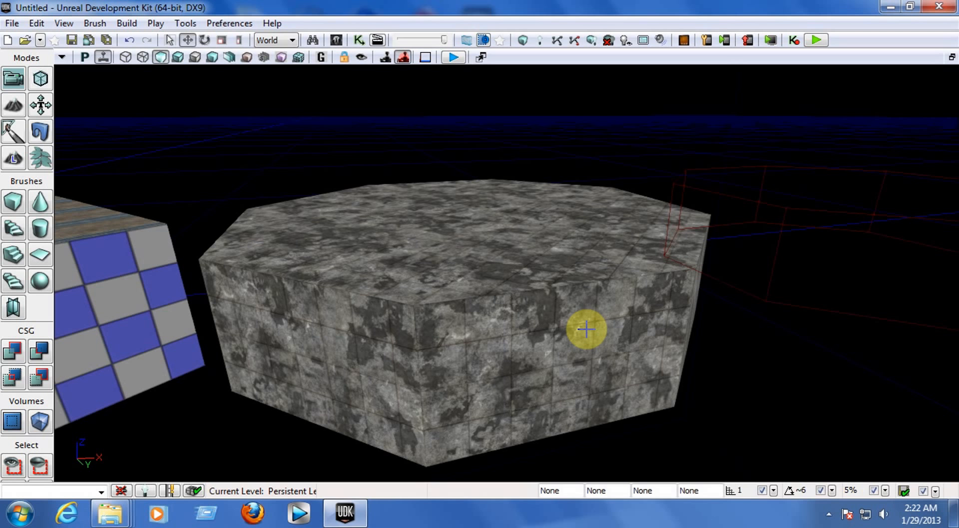
{"action": "left_click", "coordinate": [829, 514]}
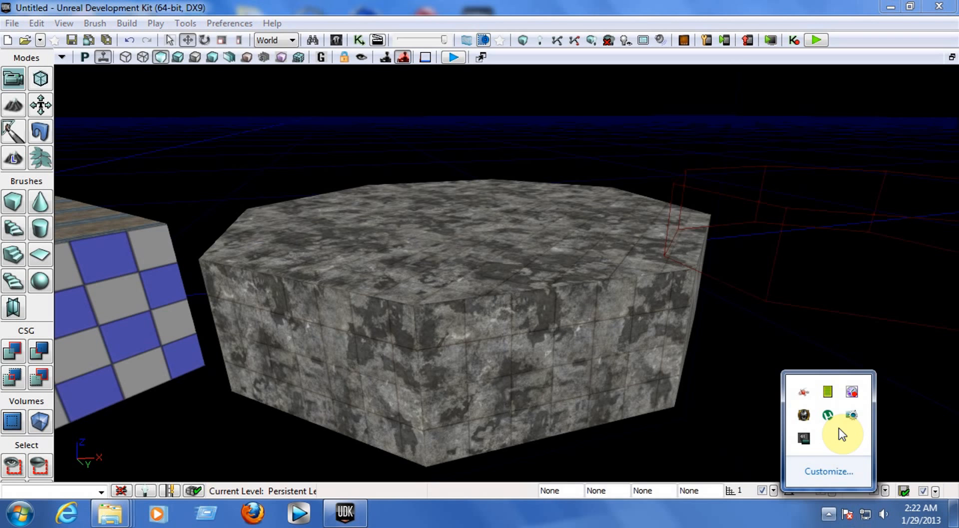